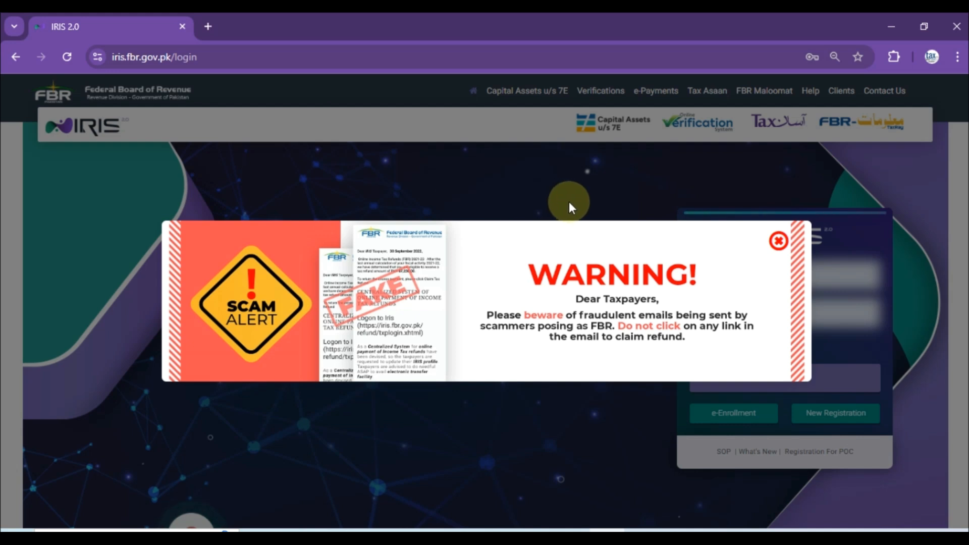
- Dismiss the scam alert and log in to IRIS with the pre-filled credentials
left_click(778, 242)
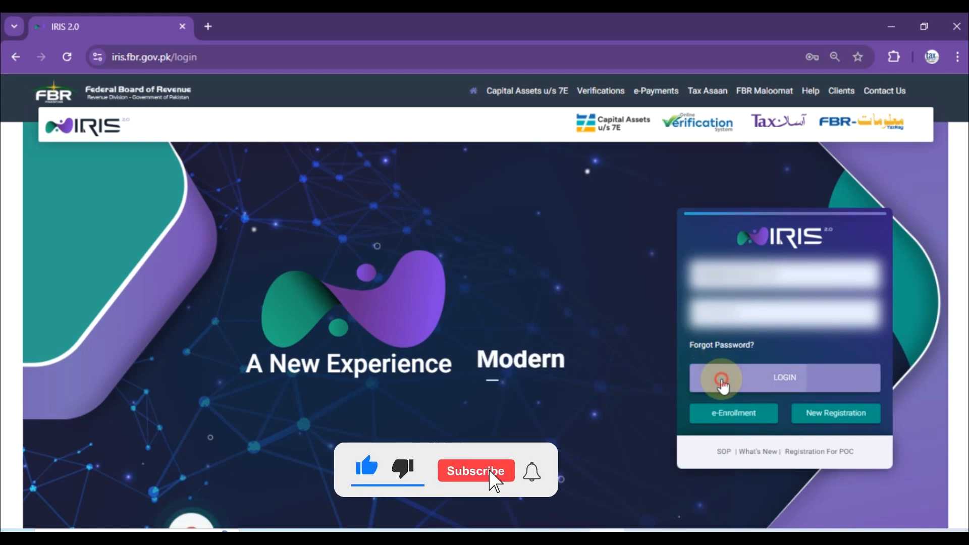
left_click(724, 385)
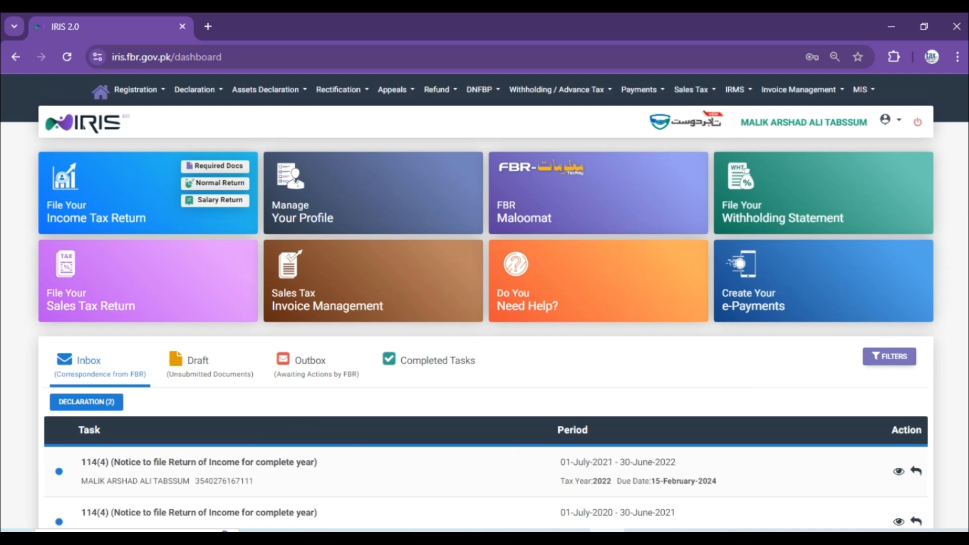
- Delete the unsubmitted 114(1) Return of Income draft for tax year 2024 and confirm the deletion
left_click(191, 374)
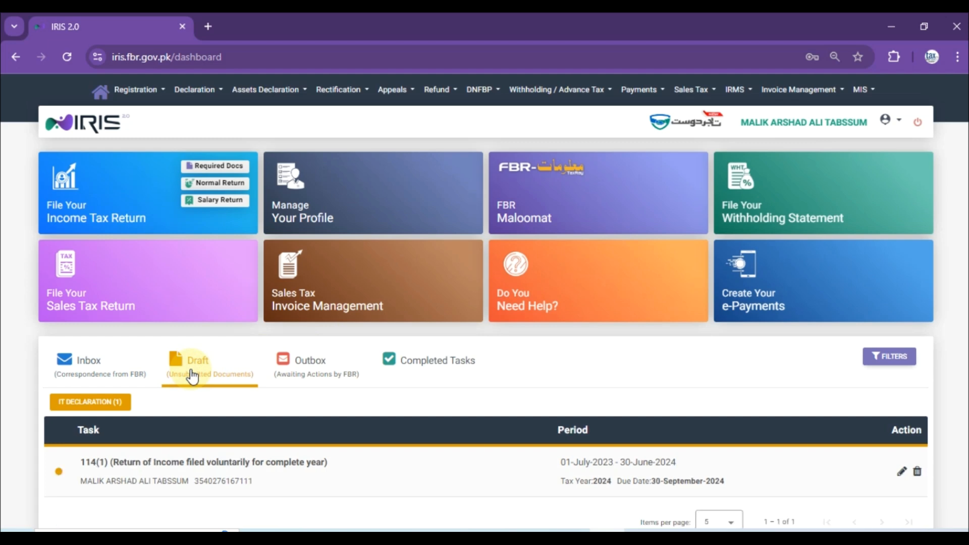
left_click(917, 472)
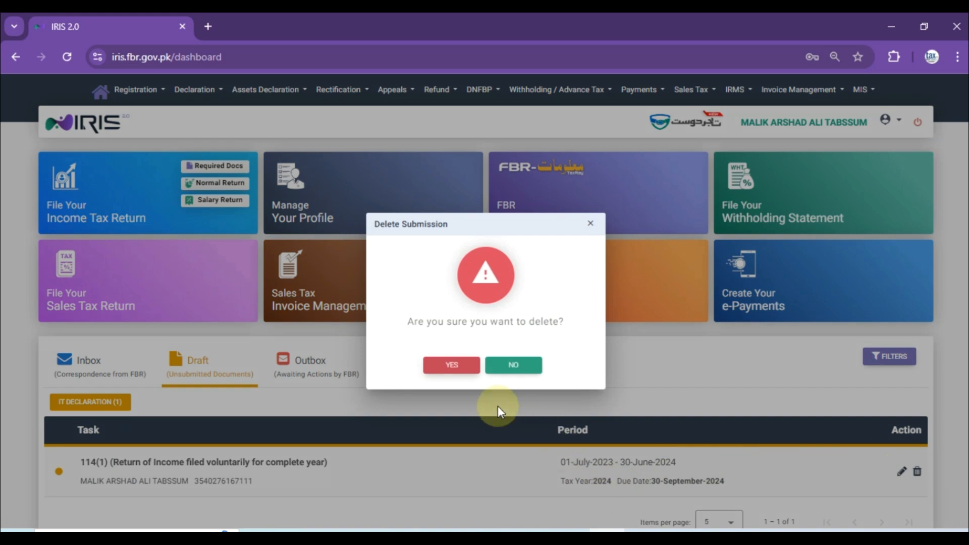
left_click(438, 367)
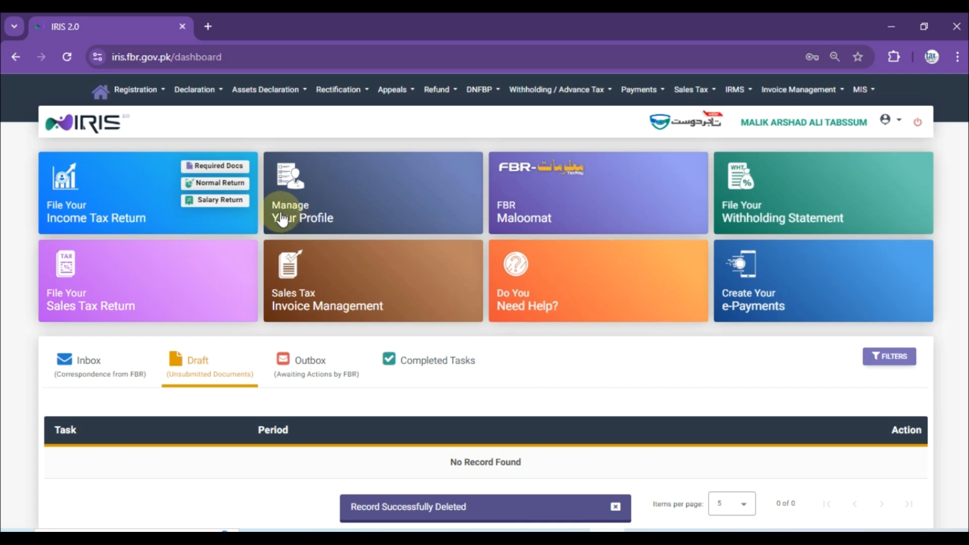
- Start a new normal income tax return for the tax period 01-JUL-2023 - 30-JUN-2024
left_click(218, 191)
type("2024")
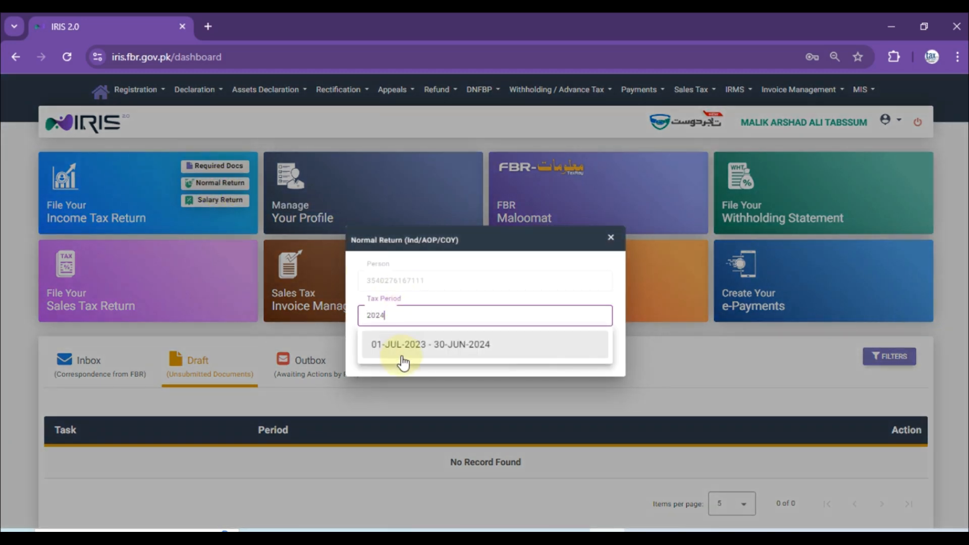
left_click(421, 356)
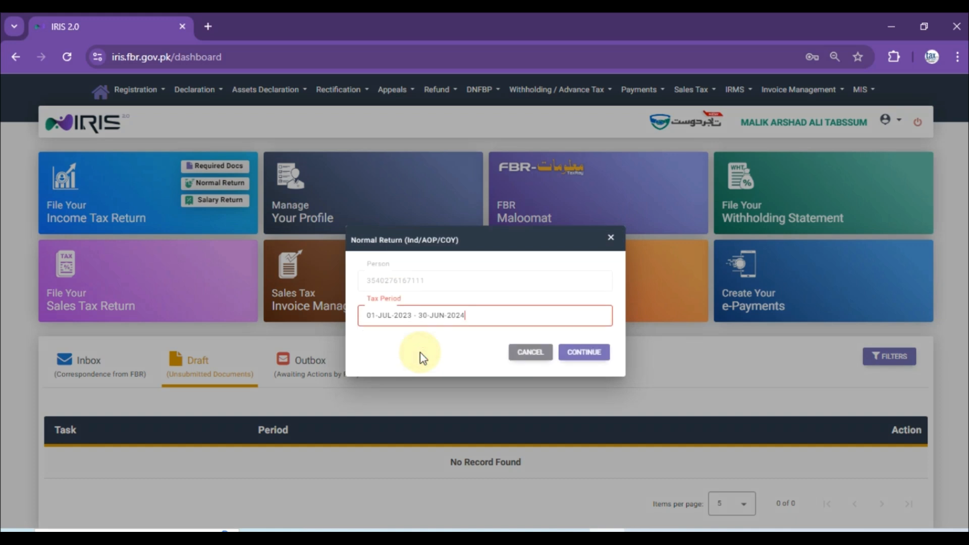
left_click(583, 353)
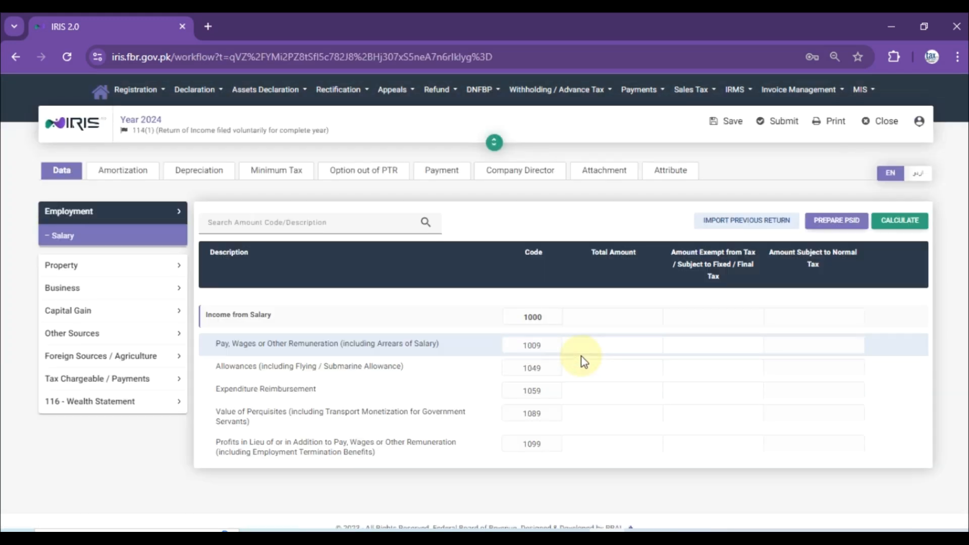
scroll(582, 356, "down", 1)
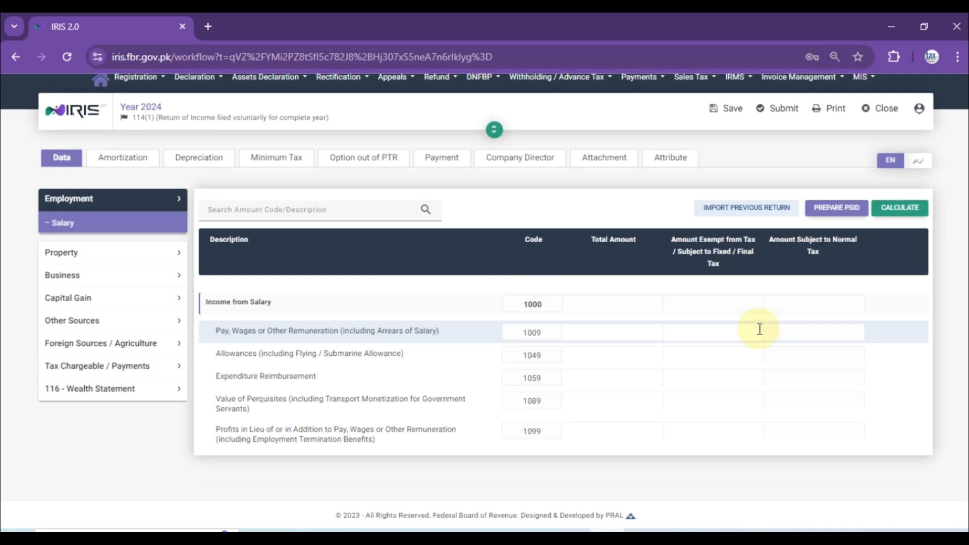
- Switch to the Word notes and examine the BSC profit amount
left_click(647, 540)
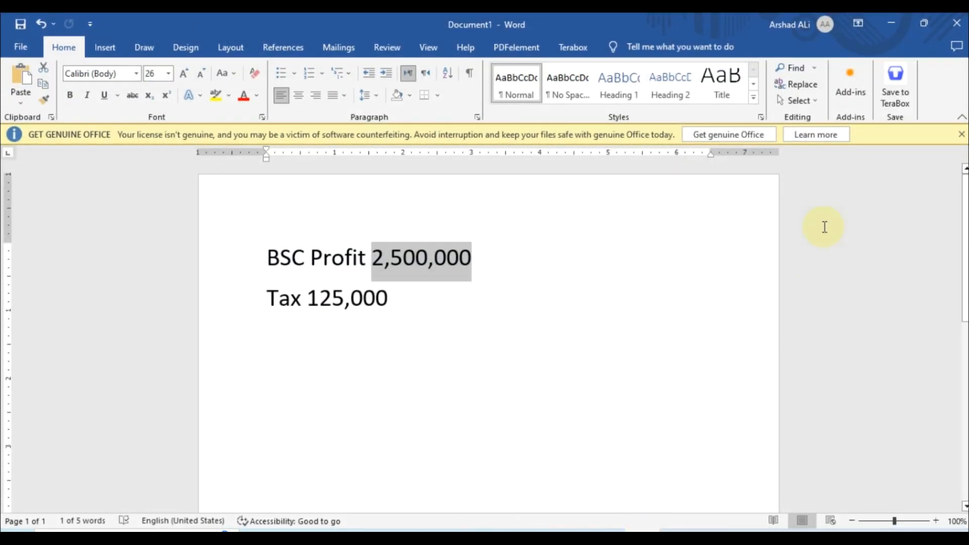
left_click(305, 252)
left_click_drag(370, 255, 451, 250)
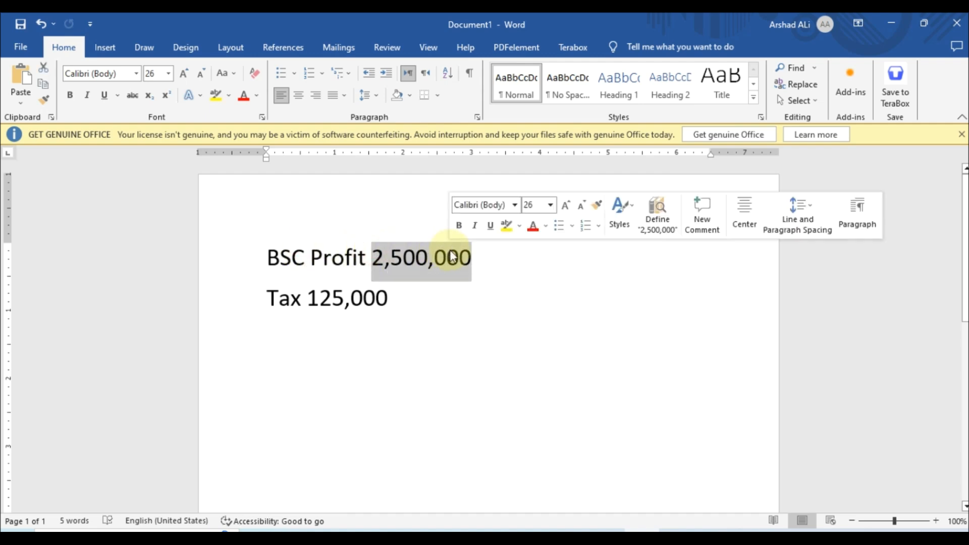
left_click(449, 252)
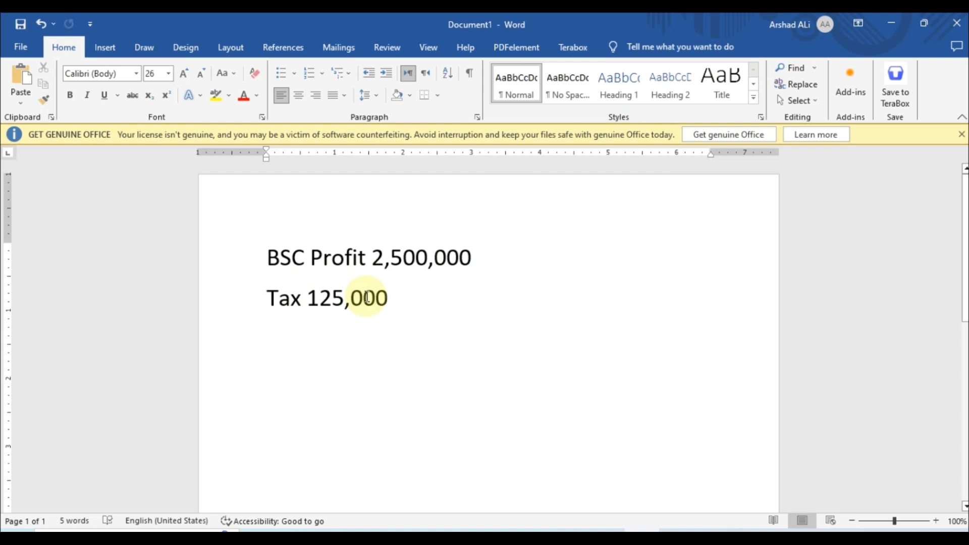
- Switch to Calculator and work out 15% tax on the BSC profit as 2500000 × 0.15
left_click(676, 538)
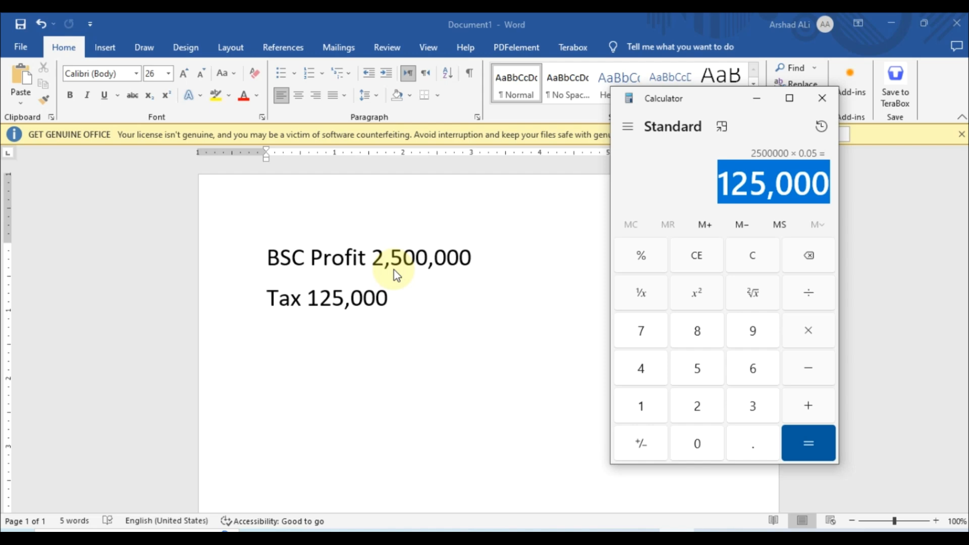
key("Escape")
type("250000")
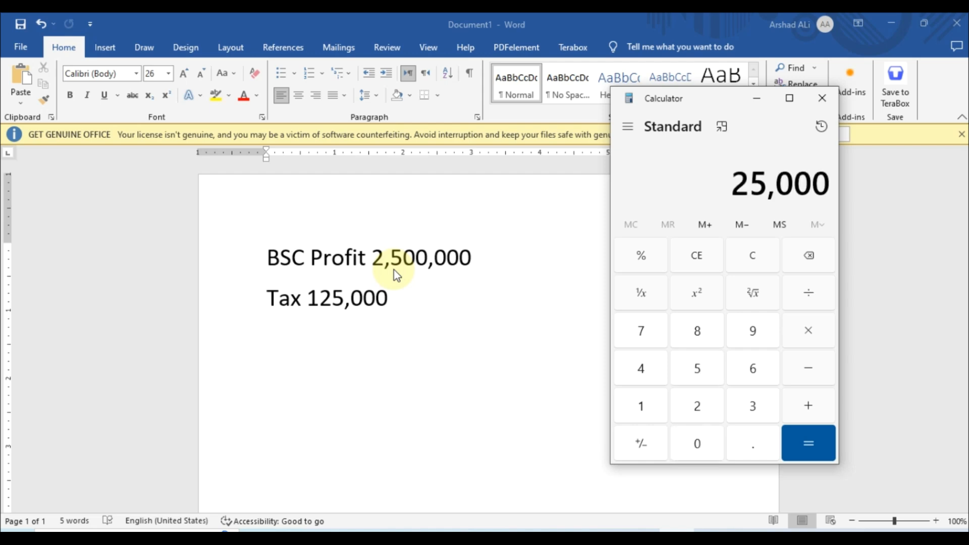
type("0*0.")
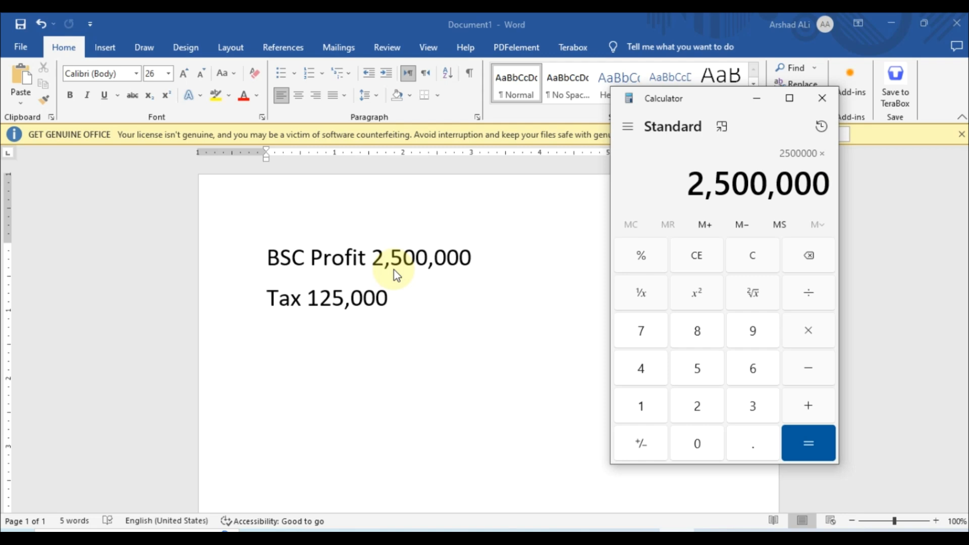
type("15")
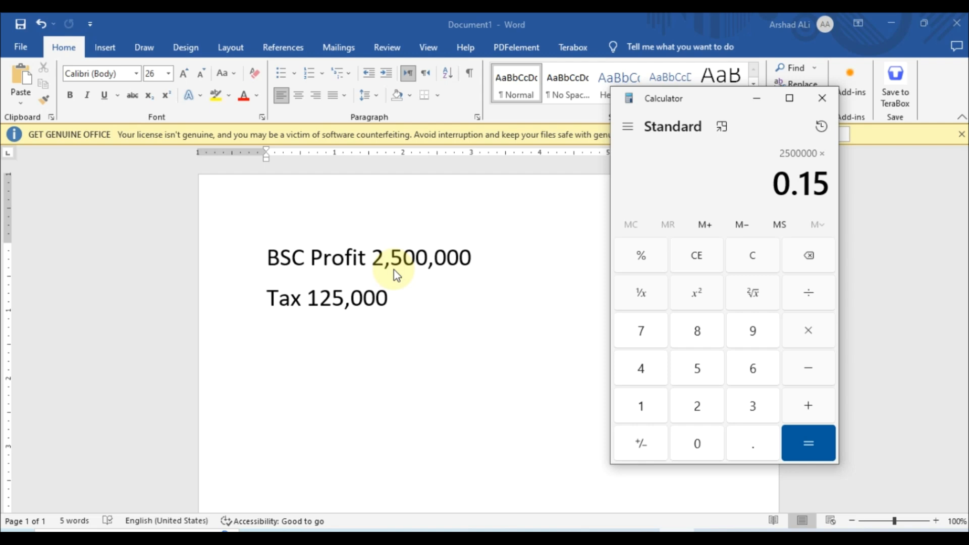
key("Return")
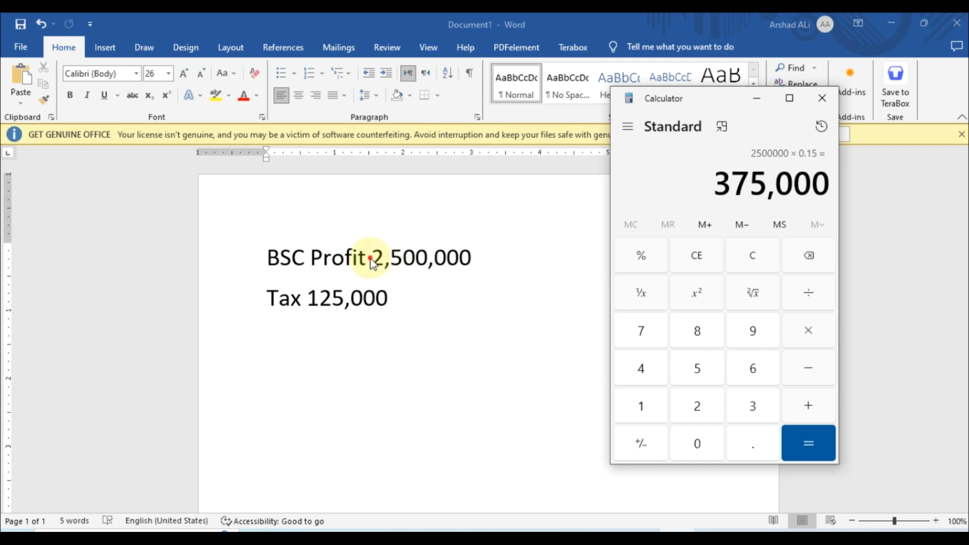
- Review the BSC profit and tax amounts in the Word notes, highlighting each figure in turn
left_click(375, 258)
left_click_drag(372, 258, 456, 262)
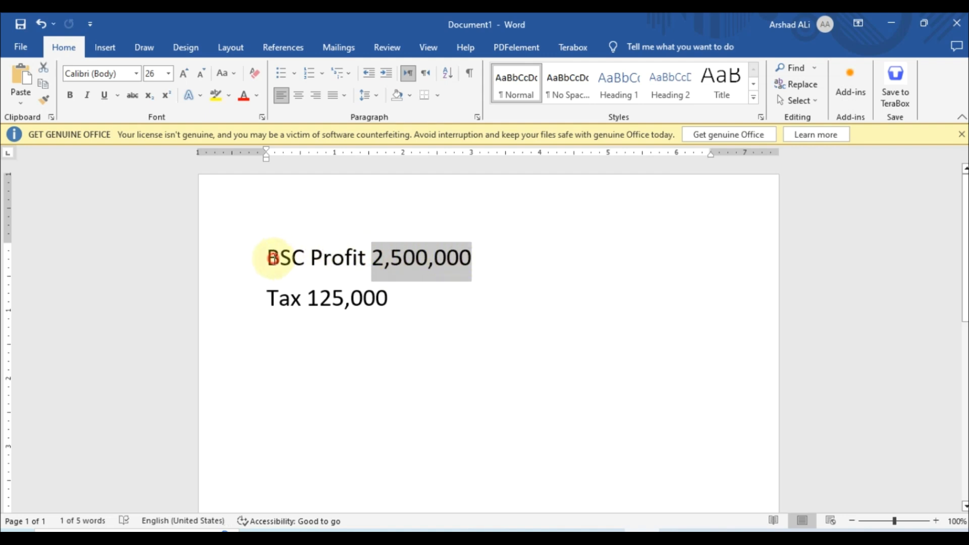
left_click(268, 257)
left_click_drag(371, 254, 452, 258)
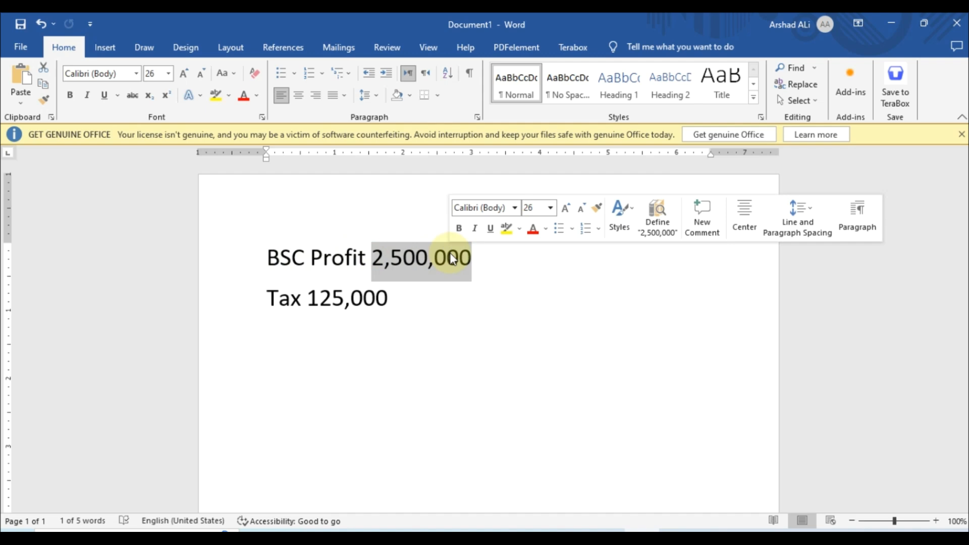
left_click(453, 258)
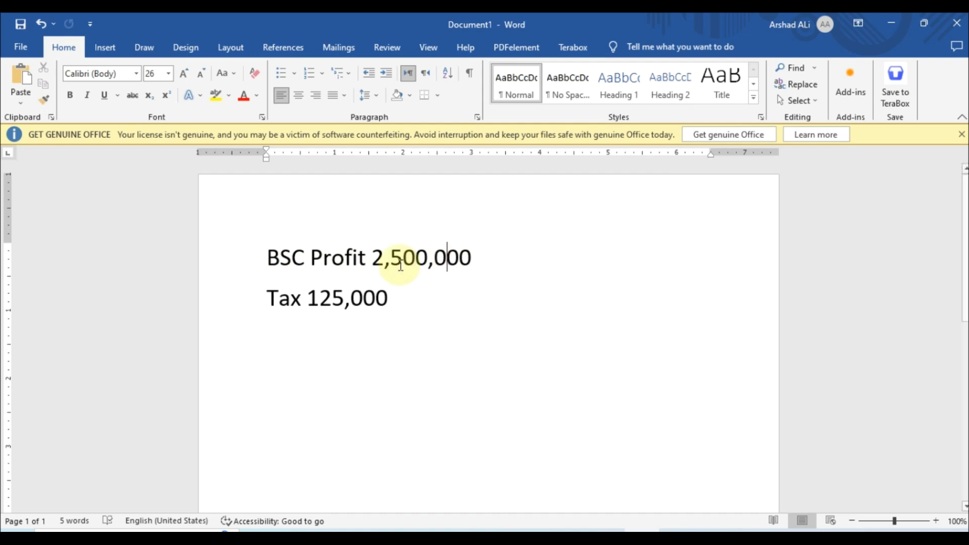
left_click_drag(306, 296, 366, 299)
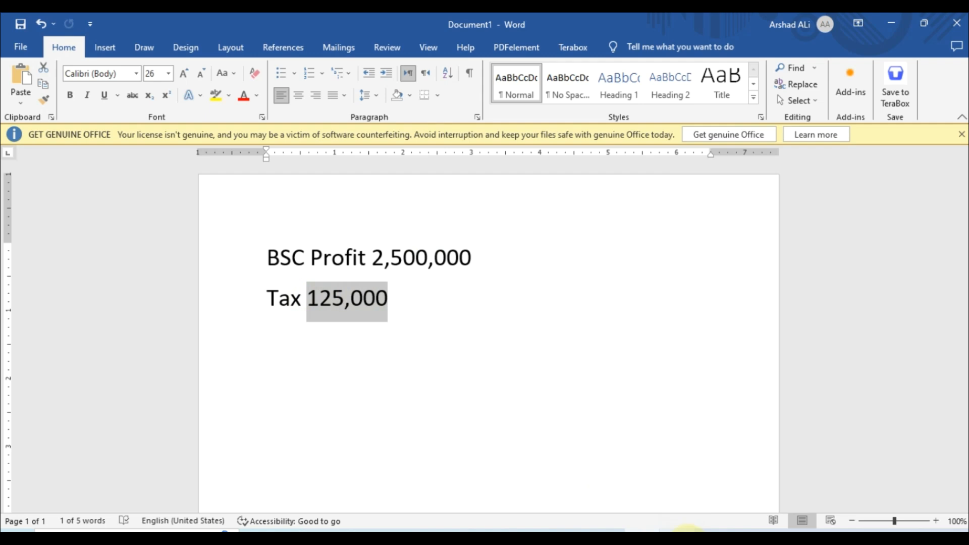
- Switch to Calculator, clear it and work out 5% tax on the BSC profit as 2500000 × 0.05
left_click(687, 535)
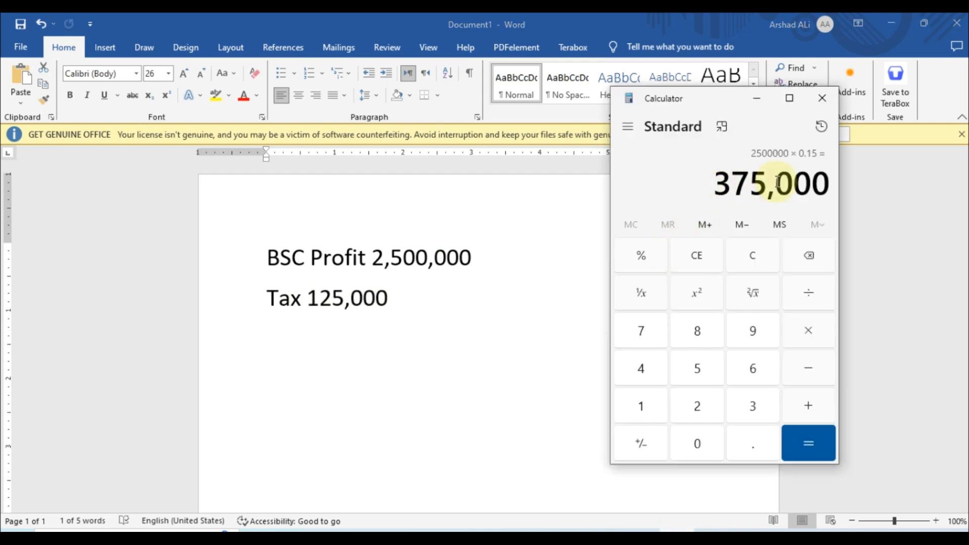
key("Escape")
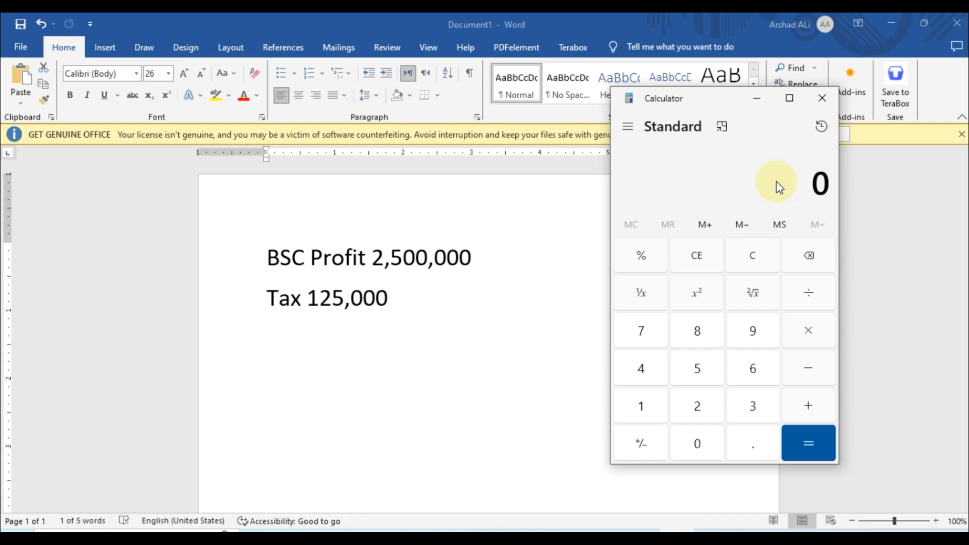
type("250000")
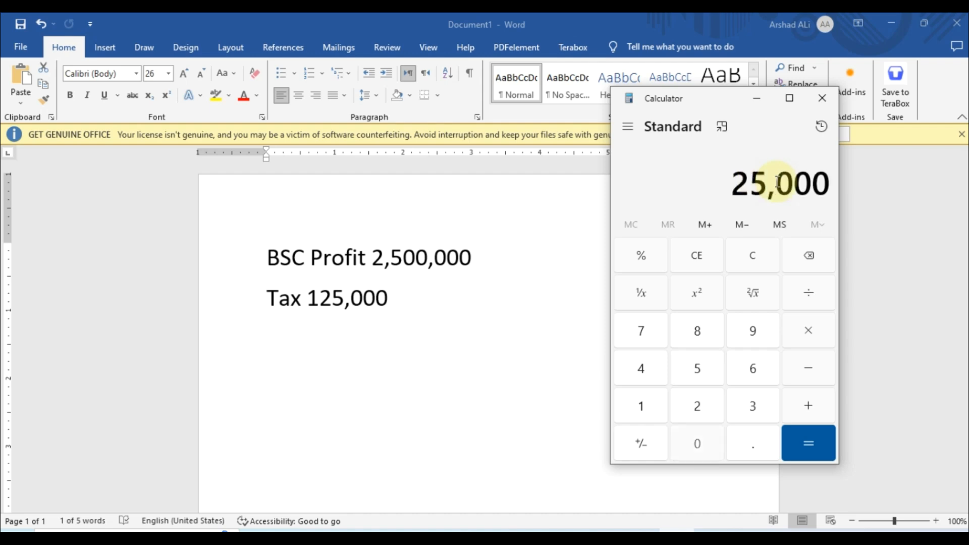
type("0*0.05")
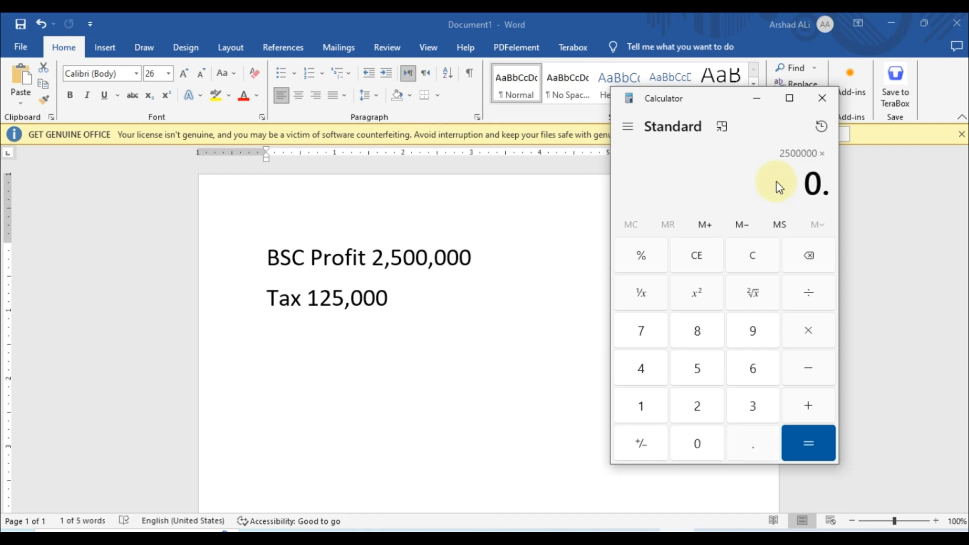
key("Return")
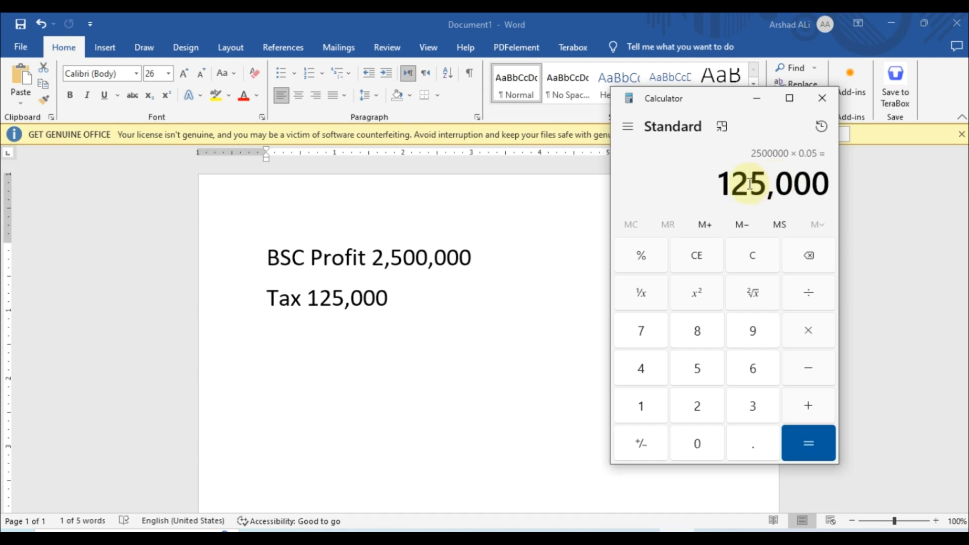
left_click_drag(712, 183, 833, 180)
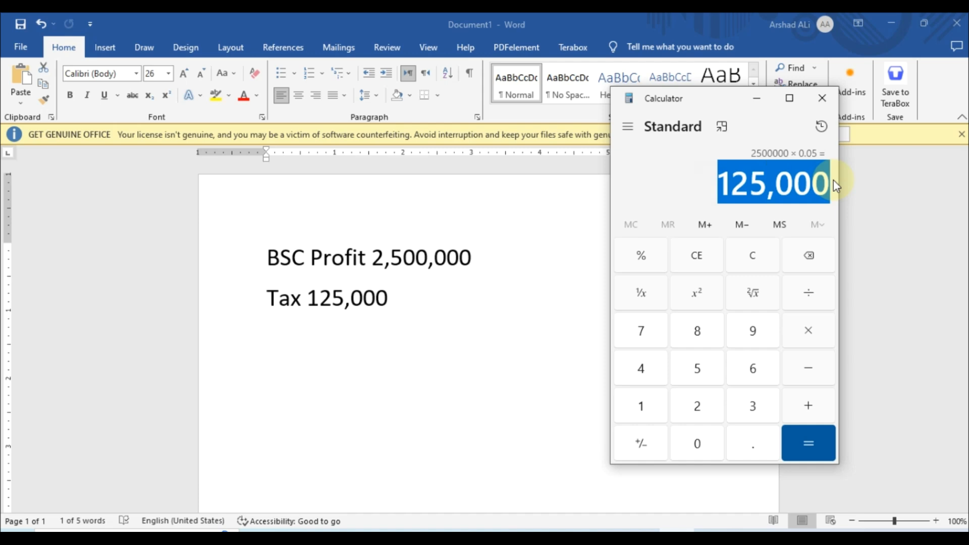
- Copy the BSC profit amount 2,500,000 from the Word notes and switch back to the IRIS return in the browser
double_click(337, 292)
left_click_drag(370, 256, 456, 257)
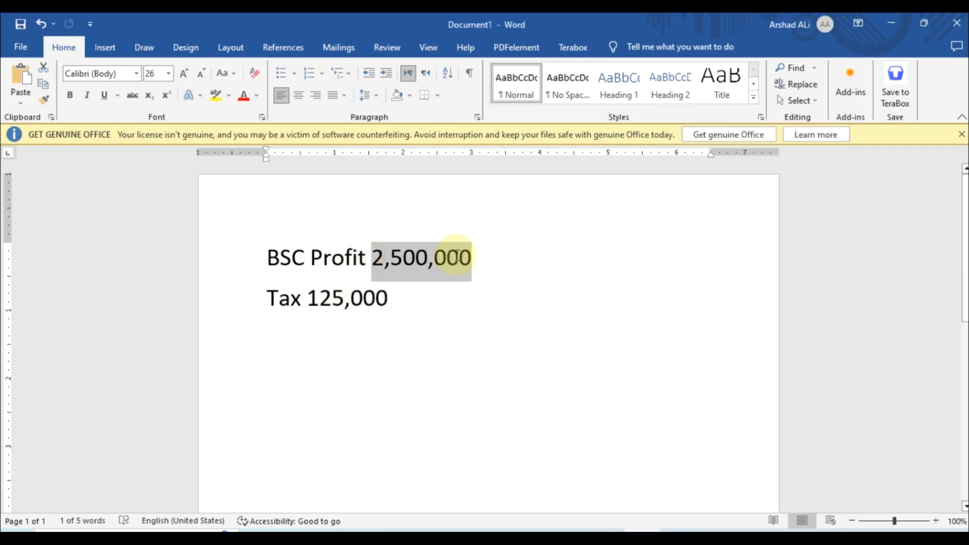
right_click(457, 258)
key("ctrl+c")
key("alt+Tab")
key("alt+Tab")
key("alt+Tab")
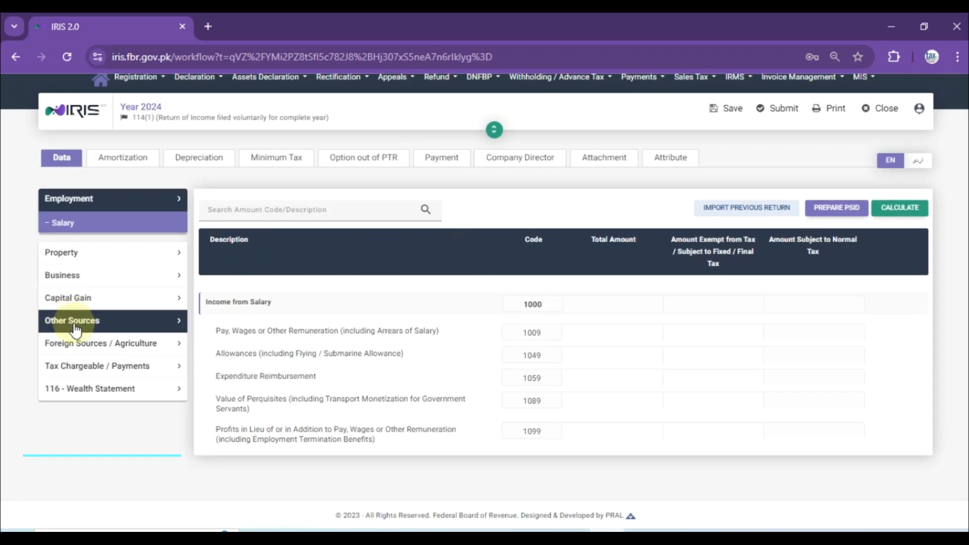
- Open the Receipts / Deductions section under Other Sources in the 2024 return
left_click(87, 329)
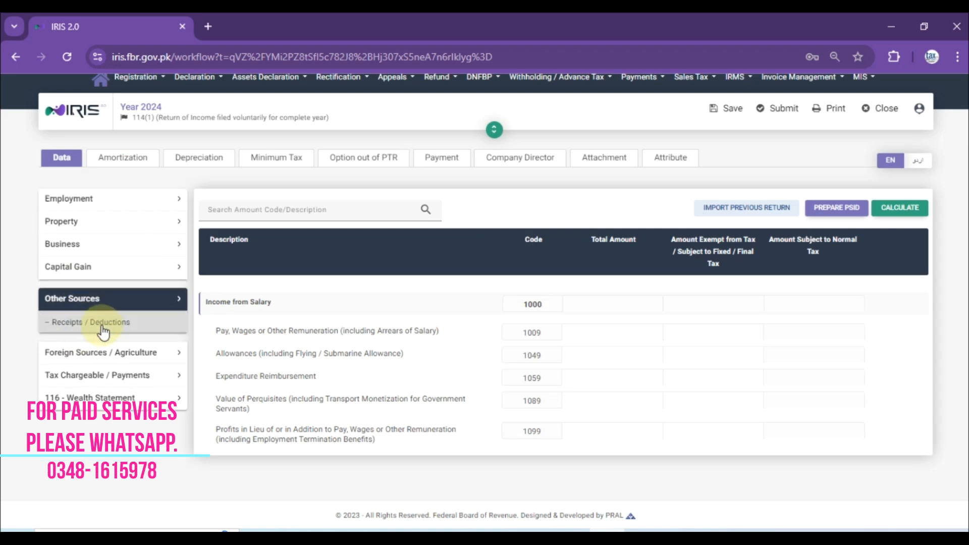
left_click(101, 324)
left_click(104, 332)
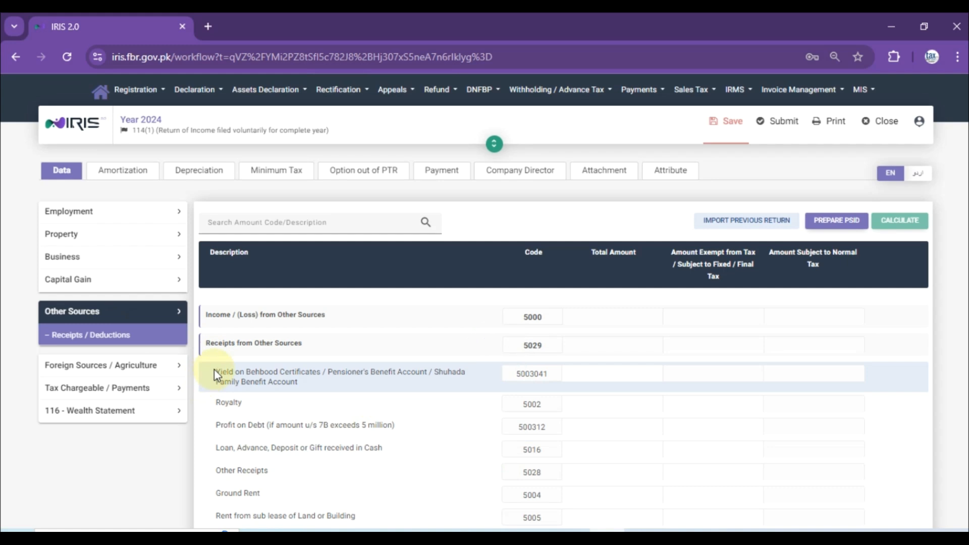
- Examine the description of the Behbood Certificates / Pensioner's Benefit Account yield row, code 5003041
left_click_drag(215, 371, 312, 384)
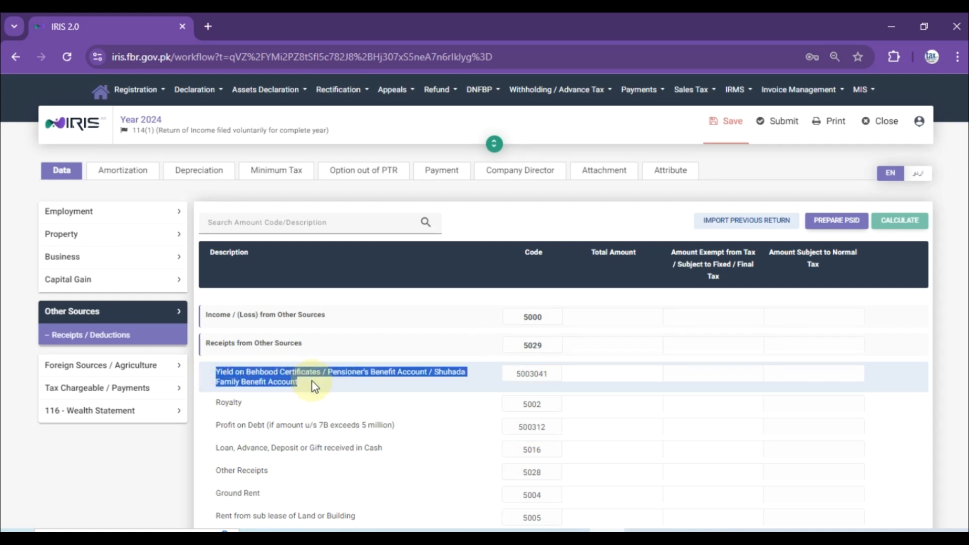
left_click(215, 371)
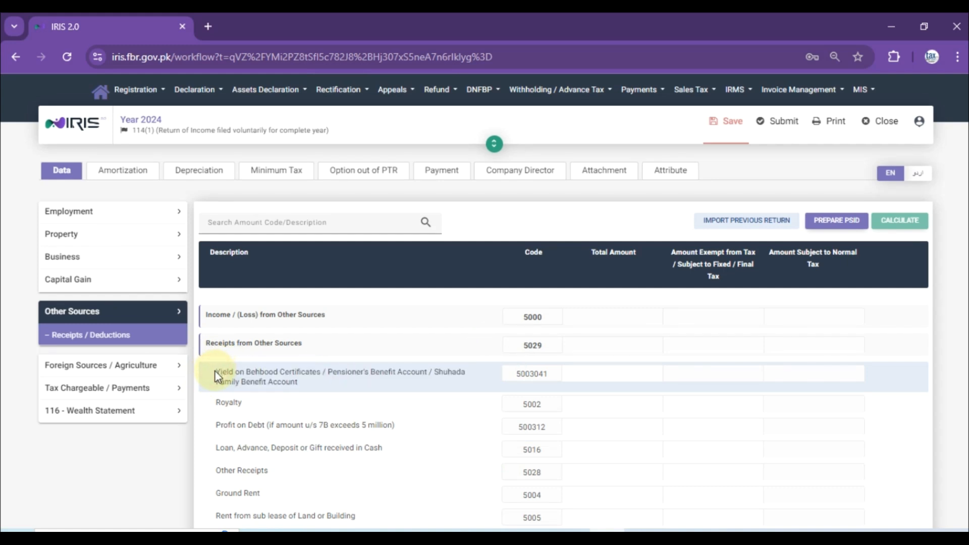
left_click_drag(215, 373, 316, 372)
left_click(356, 372)
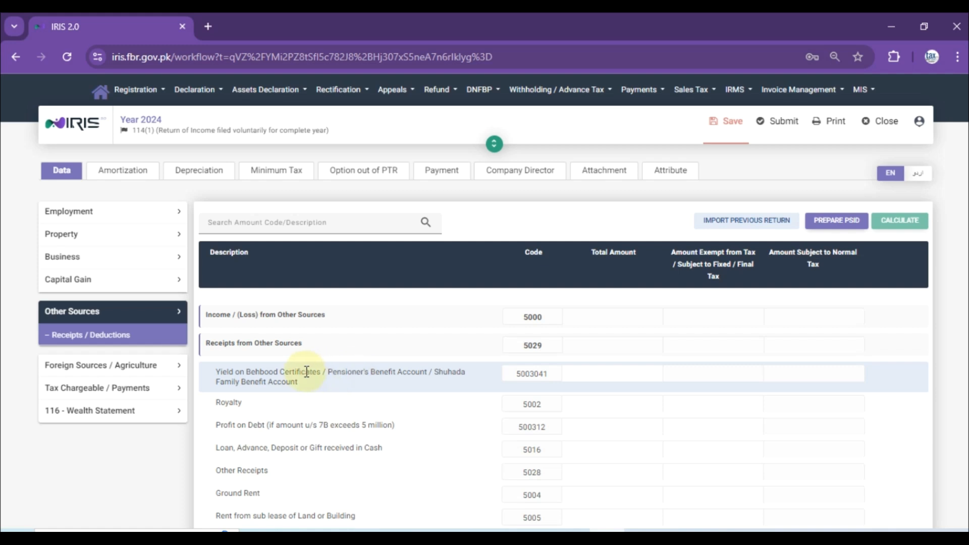
left_click_drag(245, 372, 324, 372)
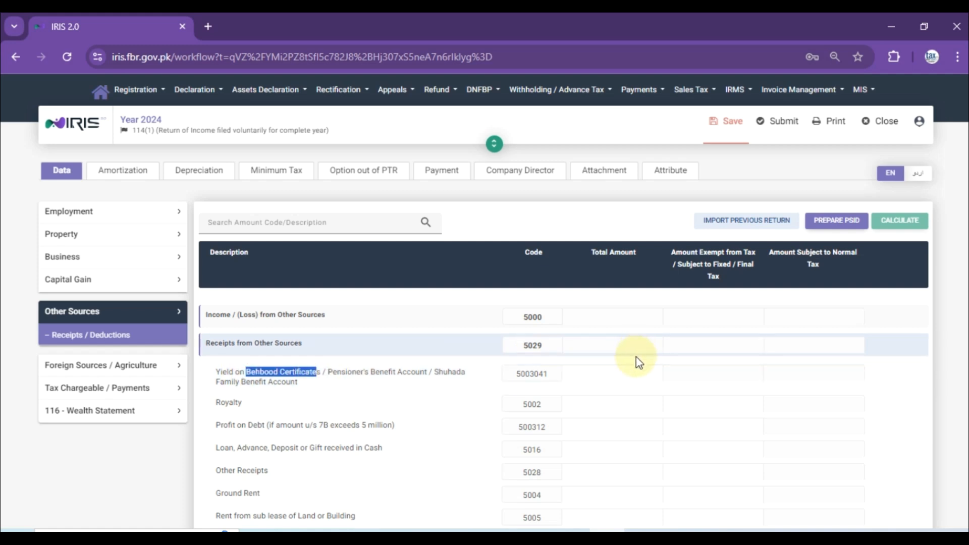
- Set the total amount of the Behbood Certificates yield row, code 5003041, to 2,500,000, calculate the return and save it
left_click(619, 377)
type("2500000")
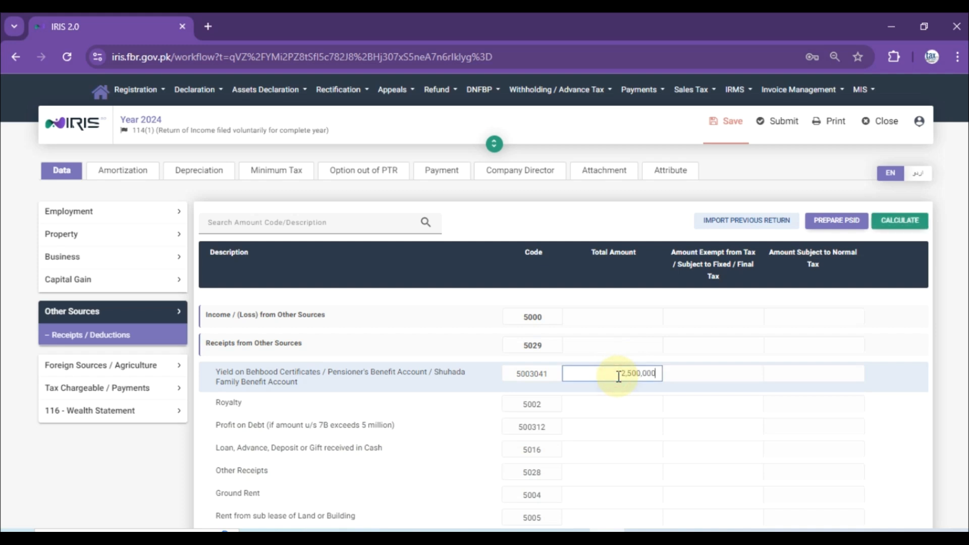
left_click(900, 220)
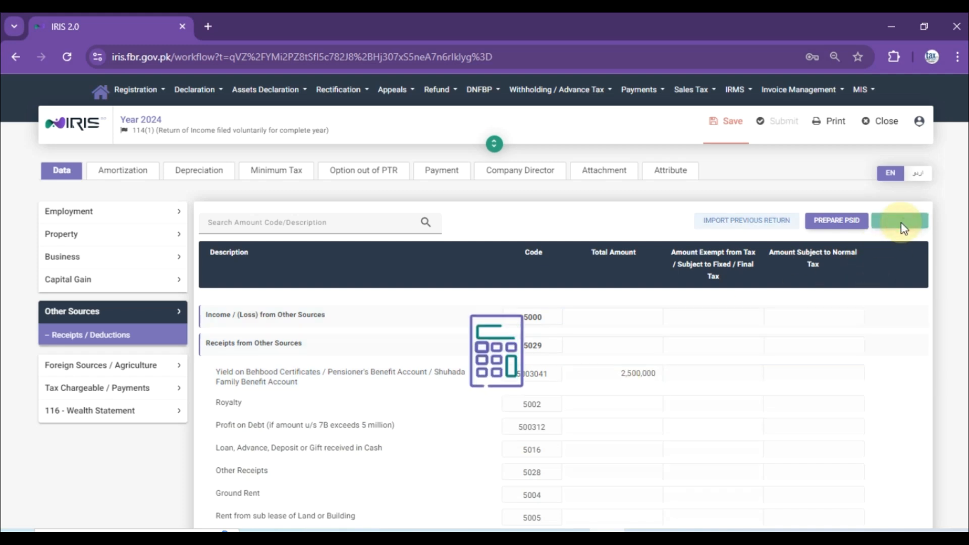
left_click(727, 134)
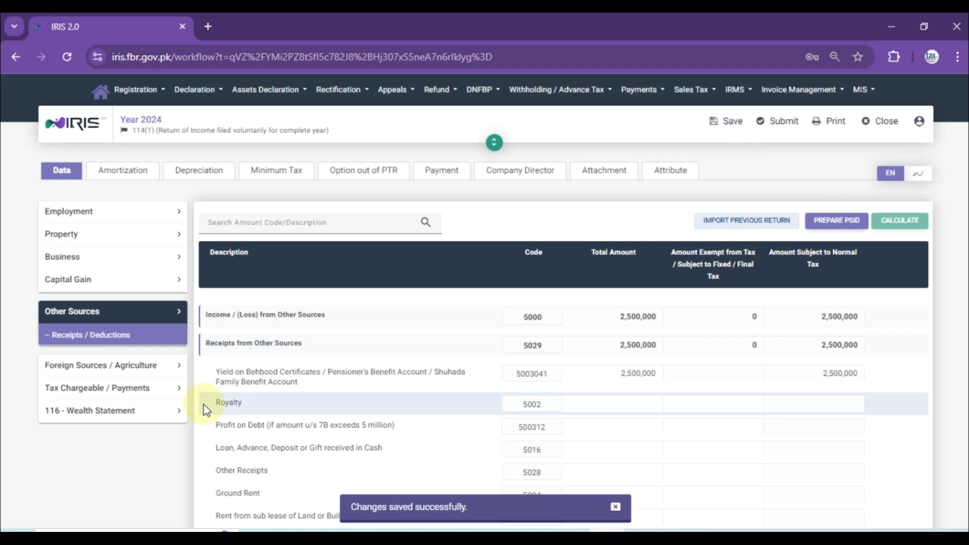
- Open the Computations section under Tax Chargeable / Payments and examine the Admitted Income Tax row, code 9203
left_click(115, 403)
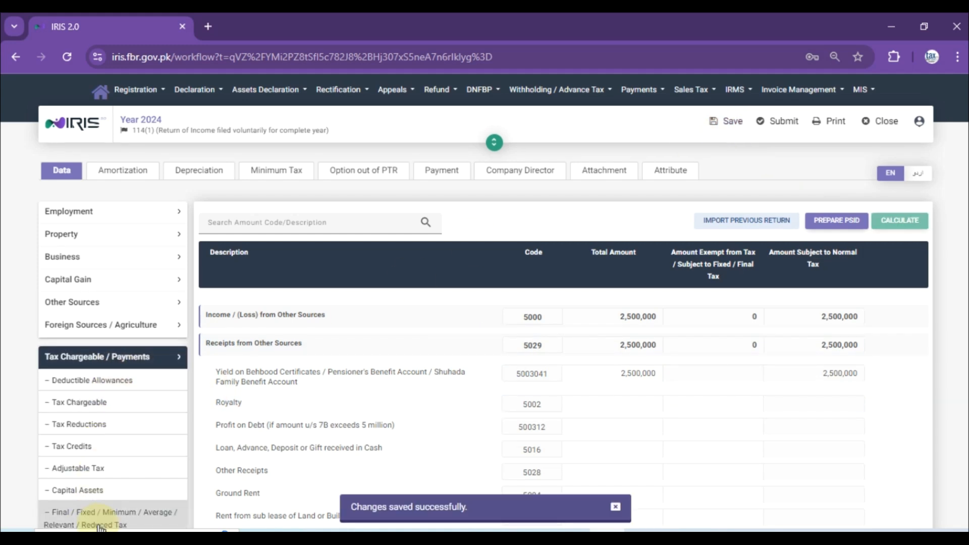
scroll(101, 525, "down", 3)
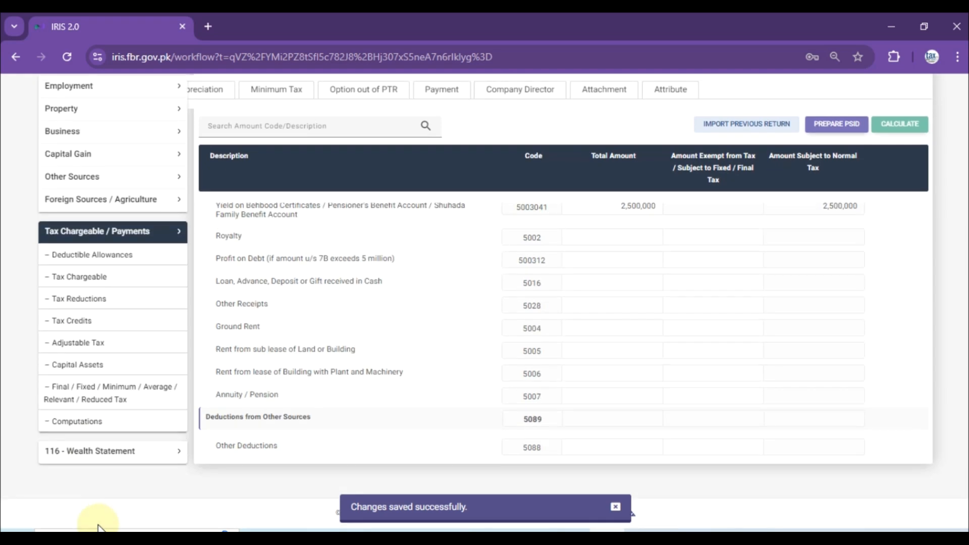
left_click(126, 421)
scroll(638, 392, "down", 10)
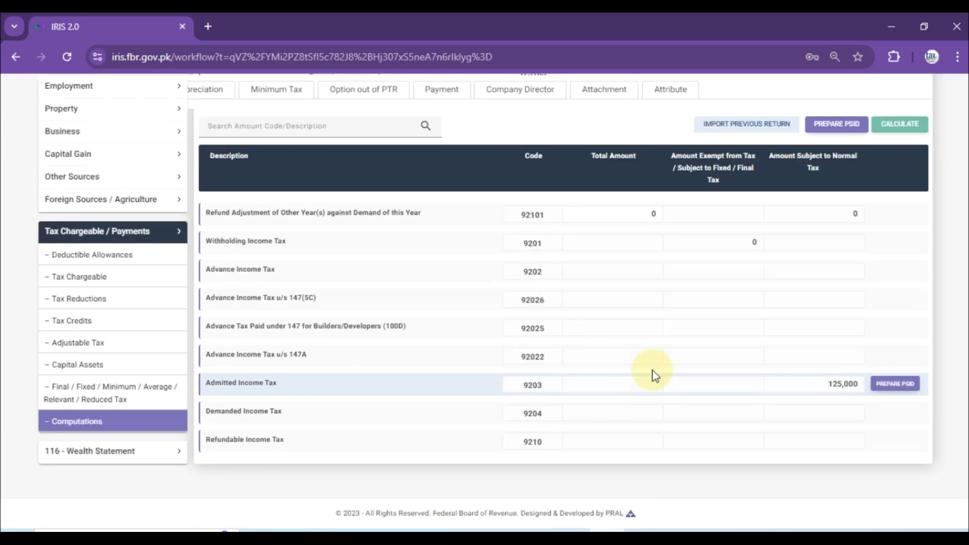
left_click_drag(205, 383, 282, 384)
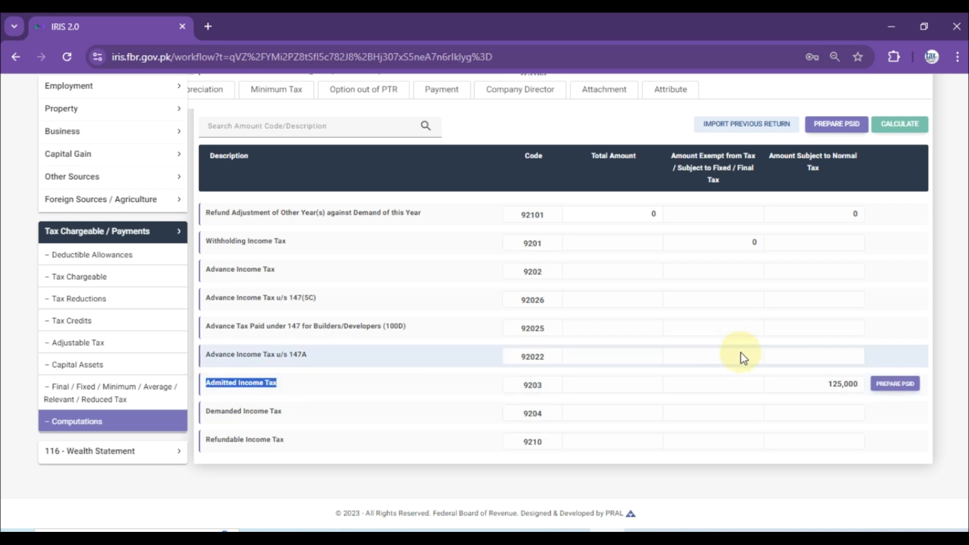
left_click(787, 383)
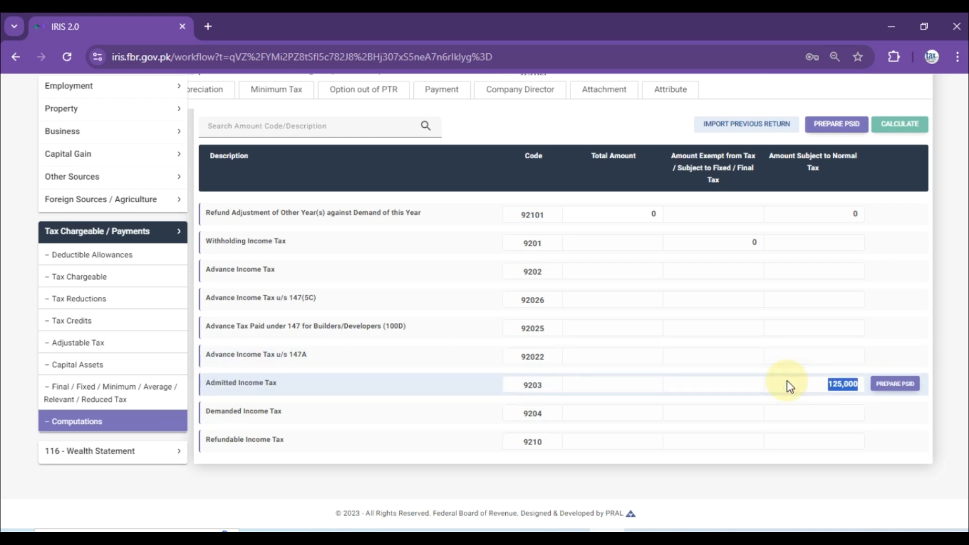
double_click(219, 385)
triple_click(220, 384)
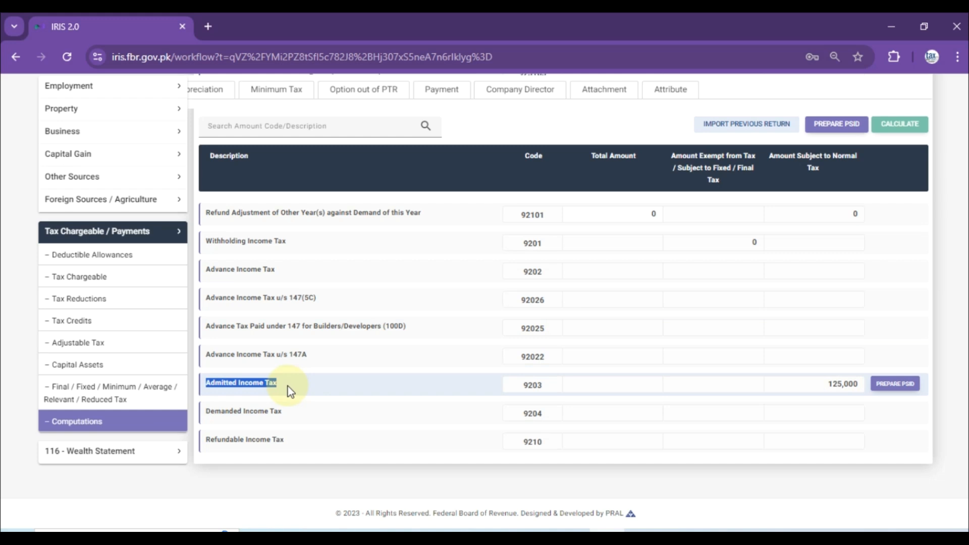
left_click(619, 398)
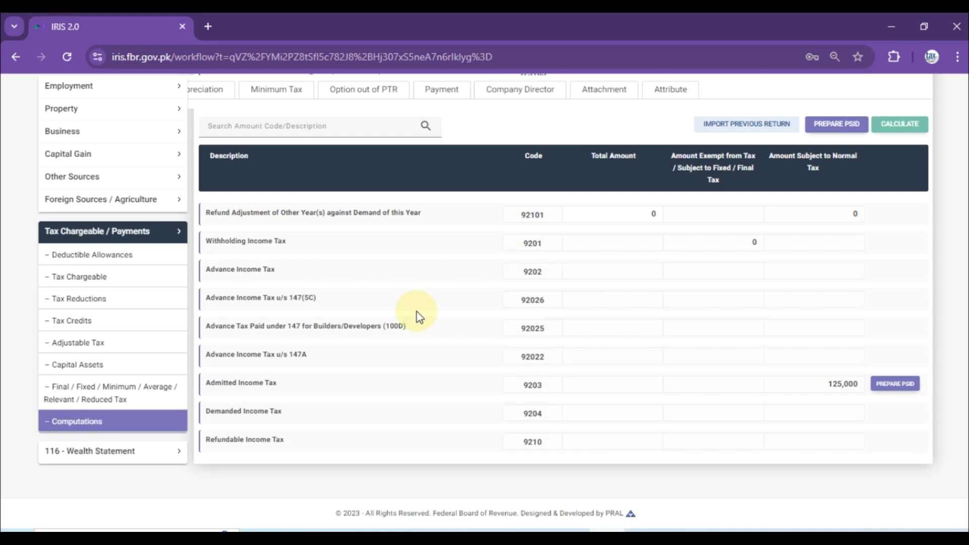
- View the return's payment section and return to the Admitted Income Tax amount in the Computations data
scroll(416, 312, "up", 4)
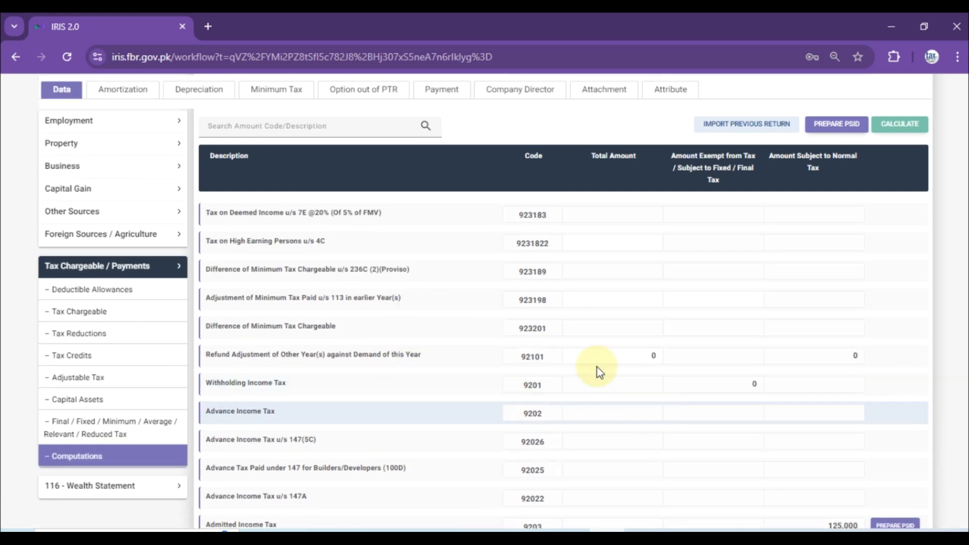
left_click(442, 89)
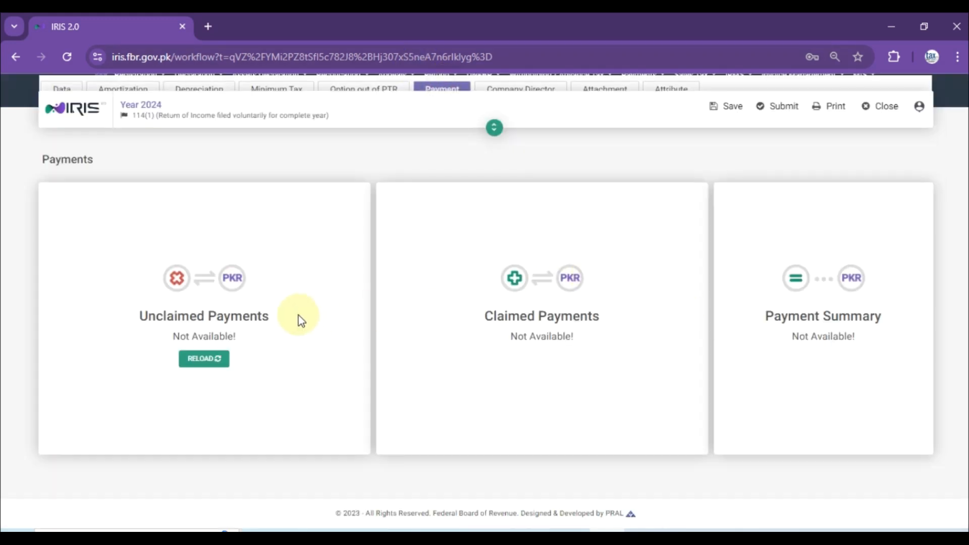
left_click(58, 89)
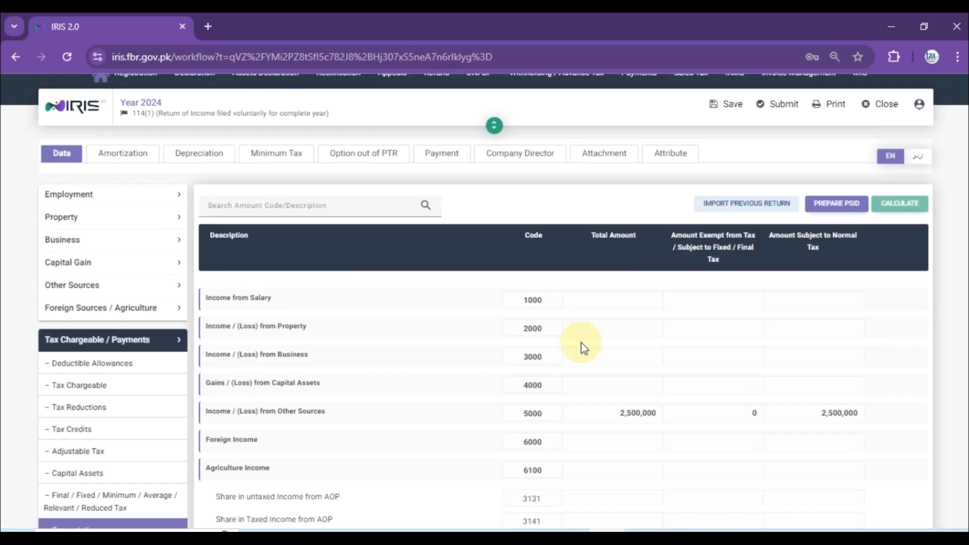
scroll(701, 385, "down", 1)
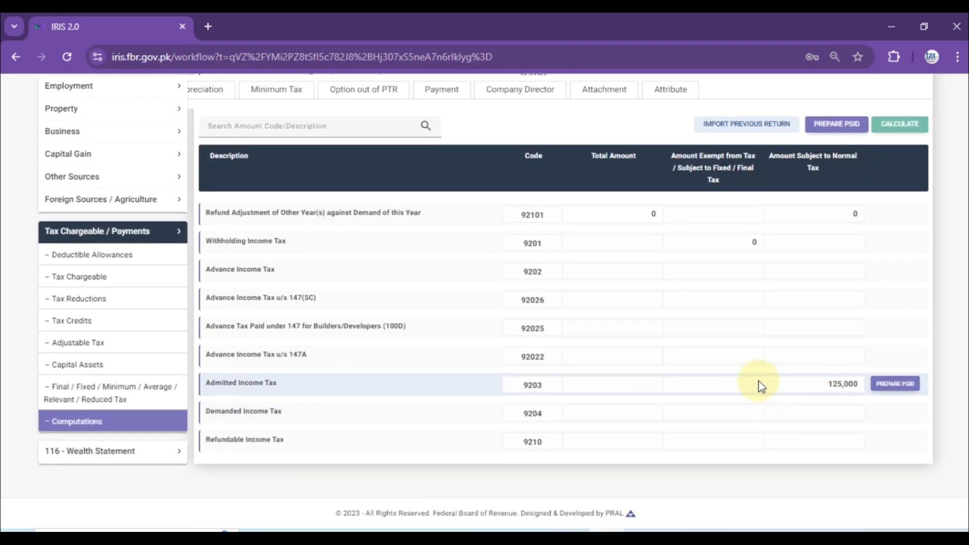
left_click(815, 388)
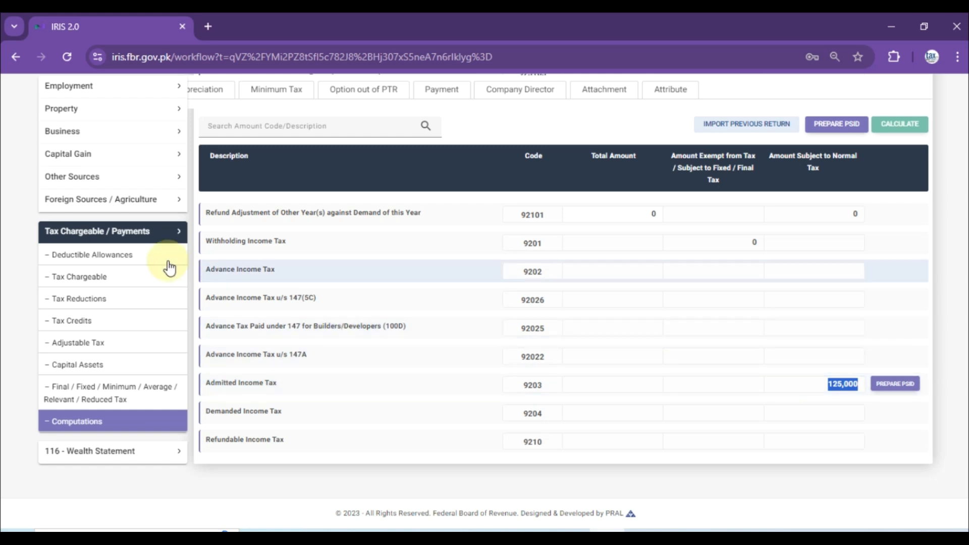
- Change the Behbood Certificates yield total under Other Sources receipts to 5,000,000 and recalculate the return
left_click(101, 176)
left_click(122, 244)
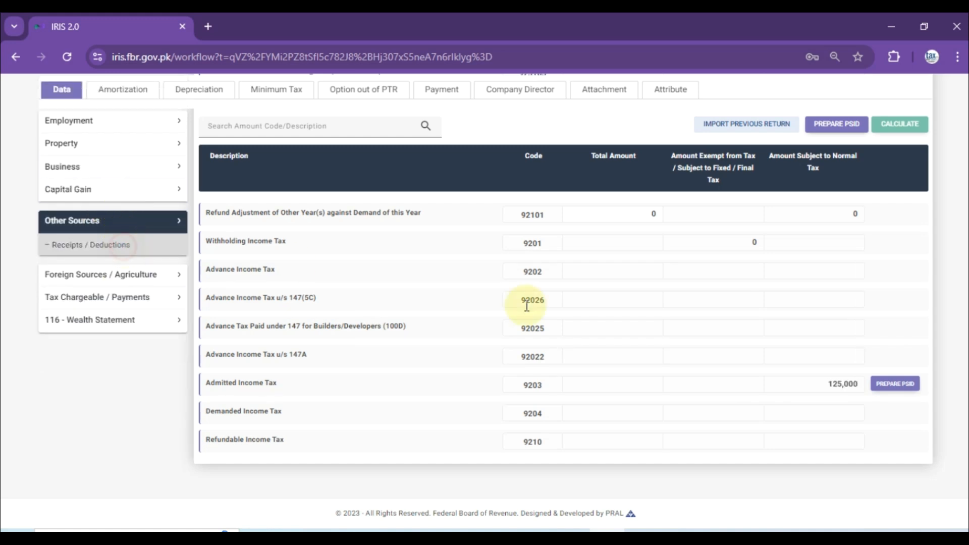
left_click(630, 368)
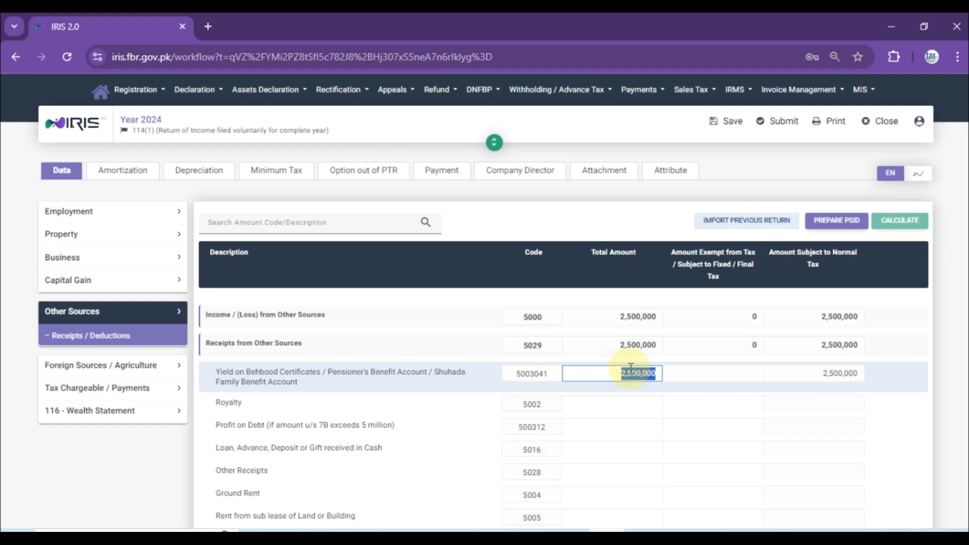
type("5,000,000")
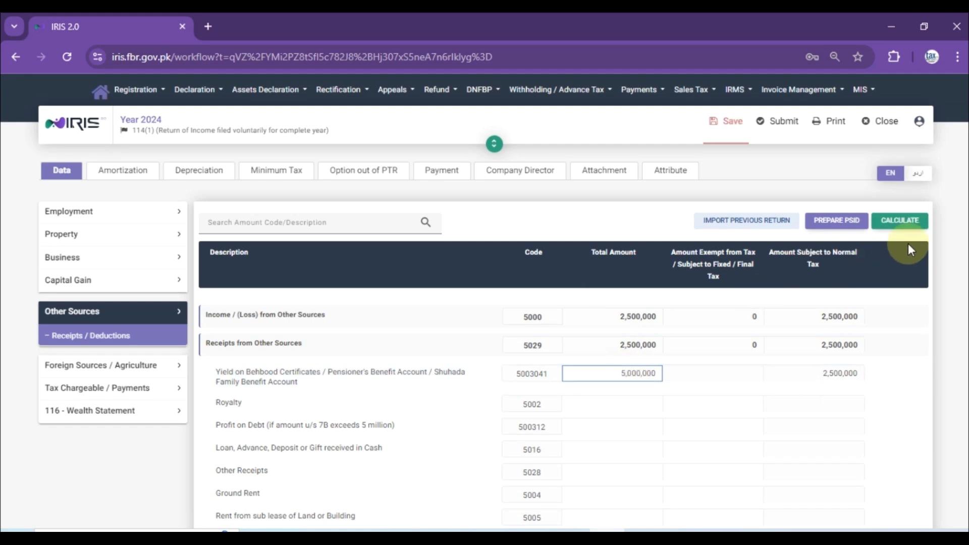
left_click(916, 221)
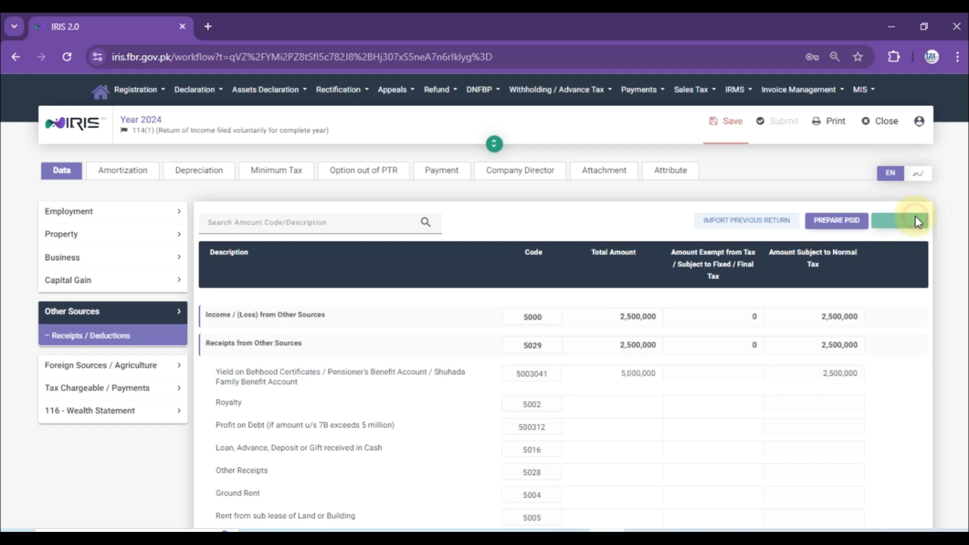
- Reopen Computations under Tax Chargeable / Payments and check the recalculated Admitted Income Tax amount
left_click(111, 388)
scroll(108, 502, "down", 2)
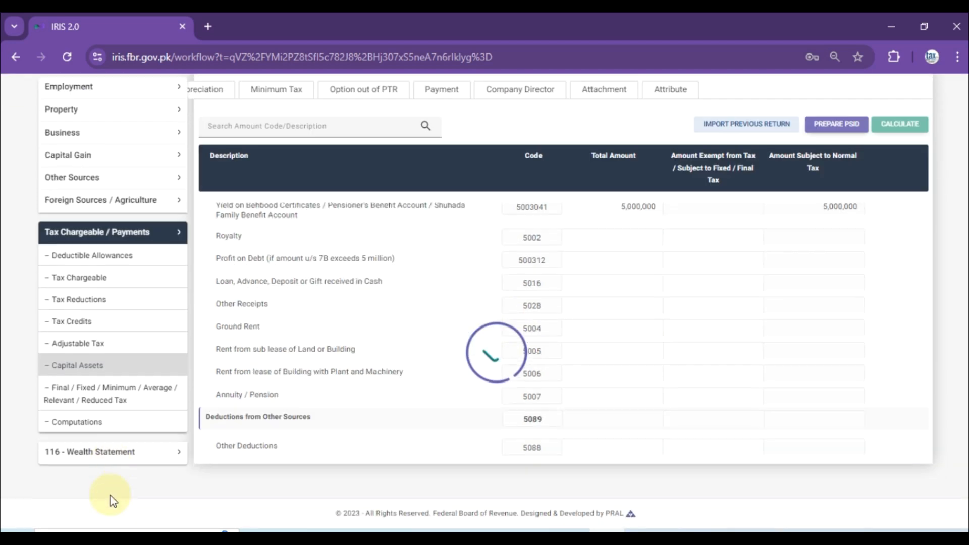
left_click(121, 422)
scroll(695, 307, "down", 5)
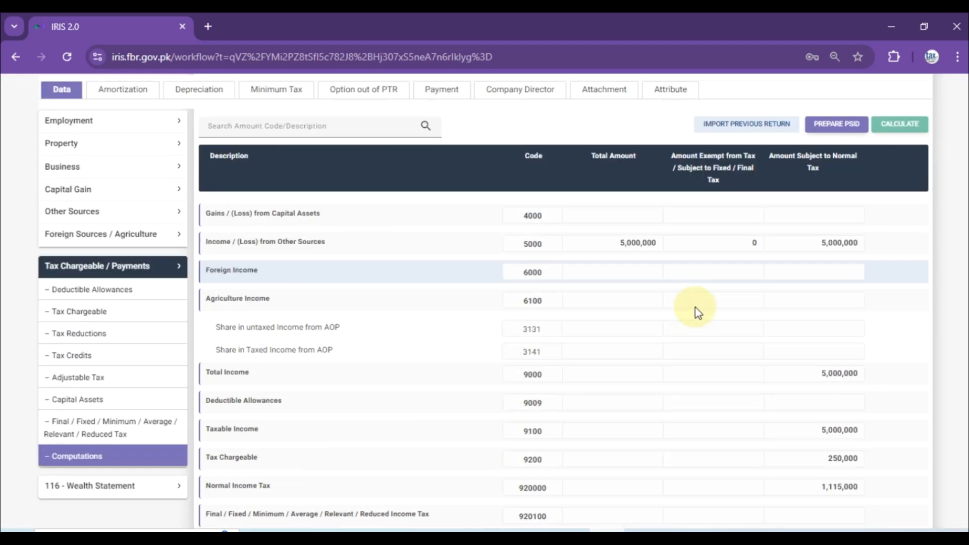
left_click(812, 384)
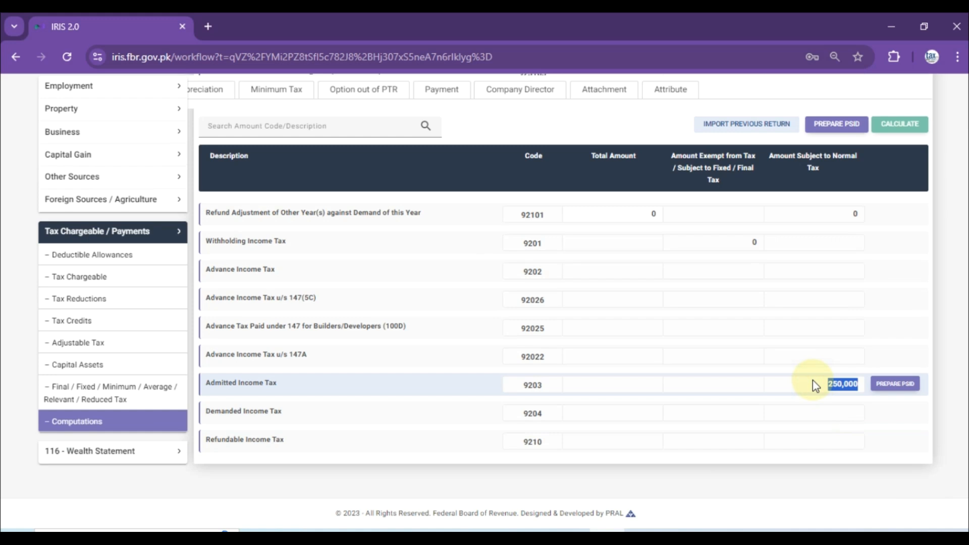
- Switch to Calculator, work out 5% tax as 5000000 × 0.05, and compare it with the Admitted Income Tax in the IRIS return
left_click(680, 537)
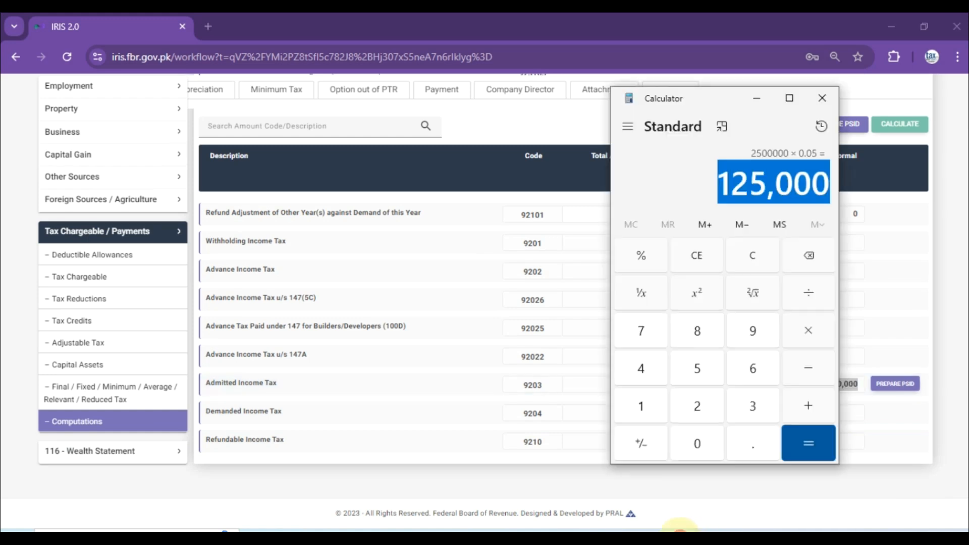
type("5000000*0")
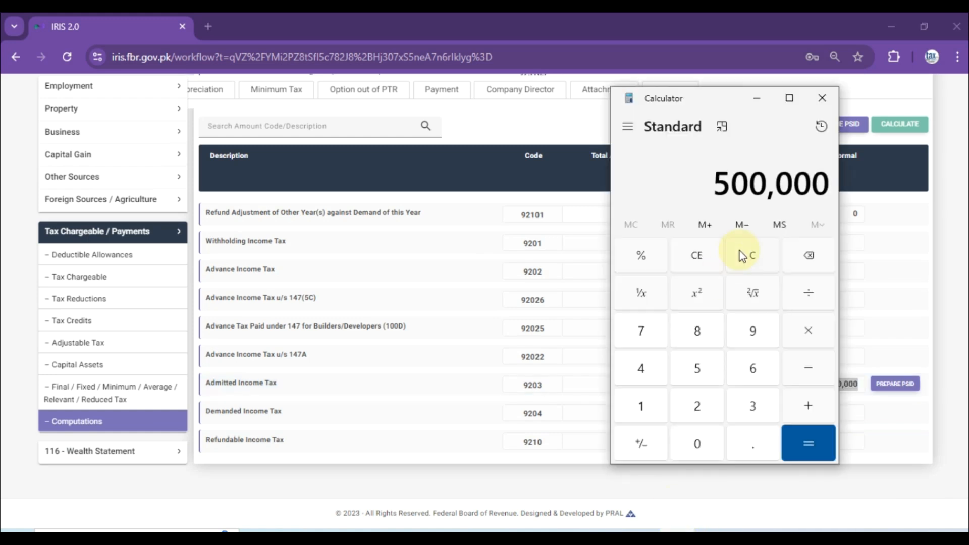
type(".05")
key("Return")
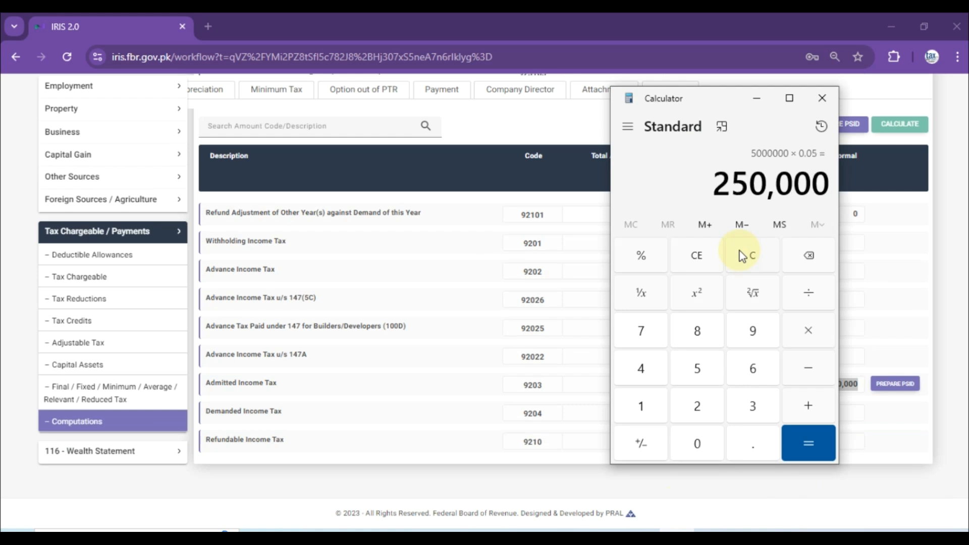
left_click(444, 331)
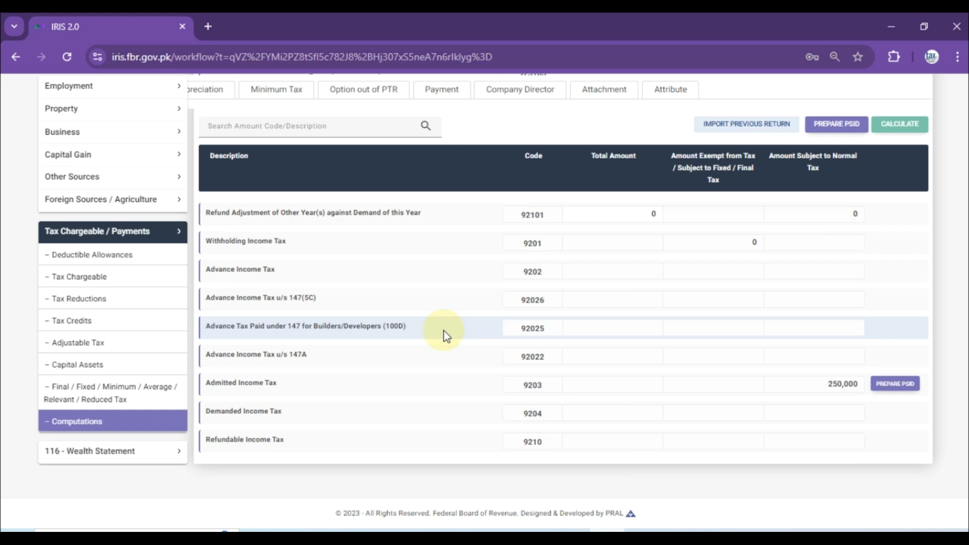
left_click(788, 383)
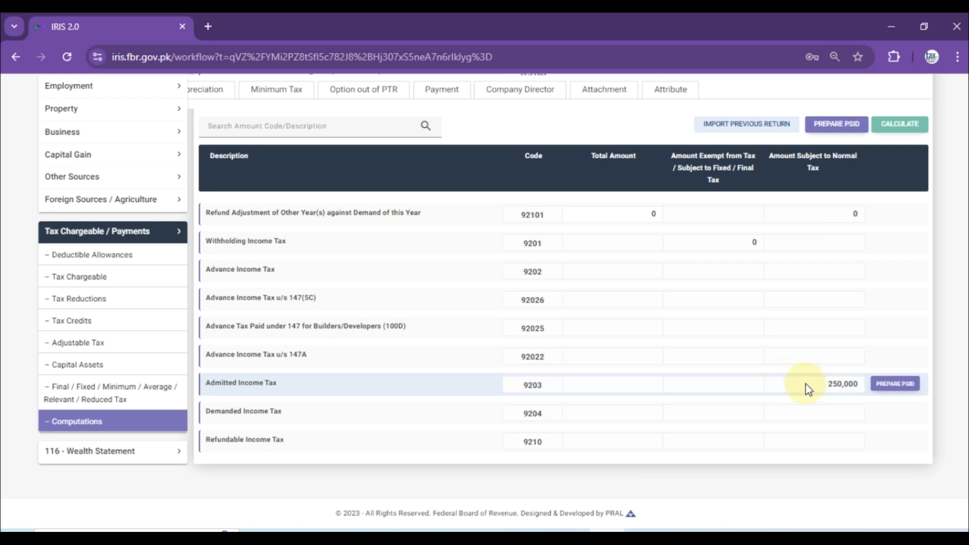
- Open the Adjustable Tax section and look through its entries, including the row for card remittances abroad u/s 236Y
left_click(81, 345)
scroll(488, 382, "down", 12)
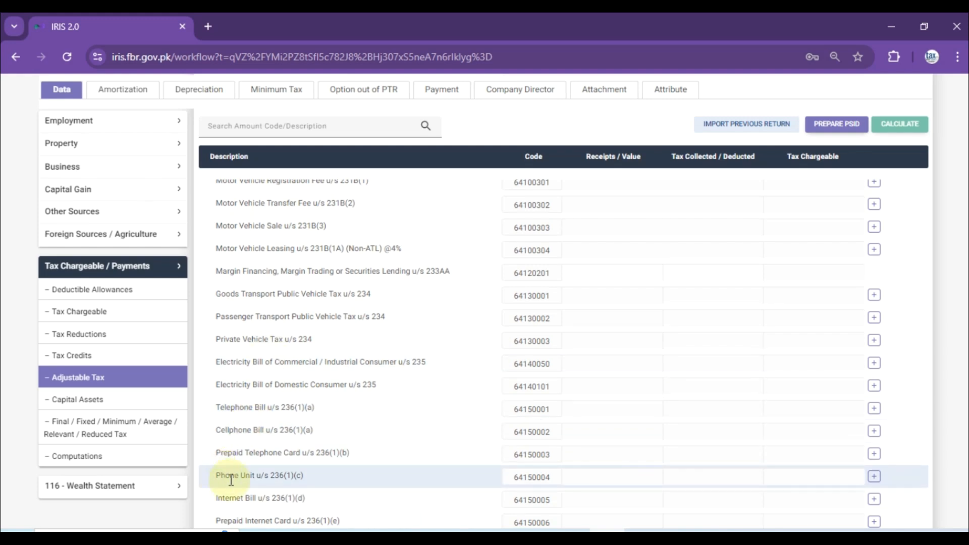
scroll(231, 479, "down", 10)
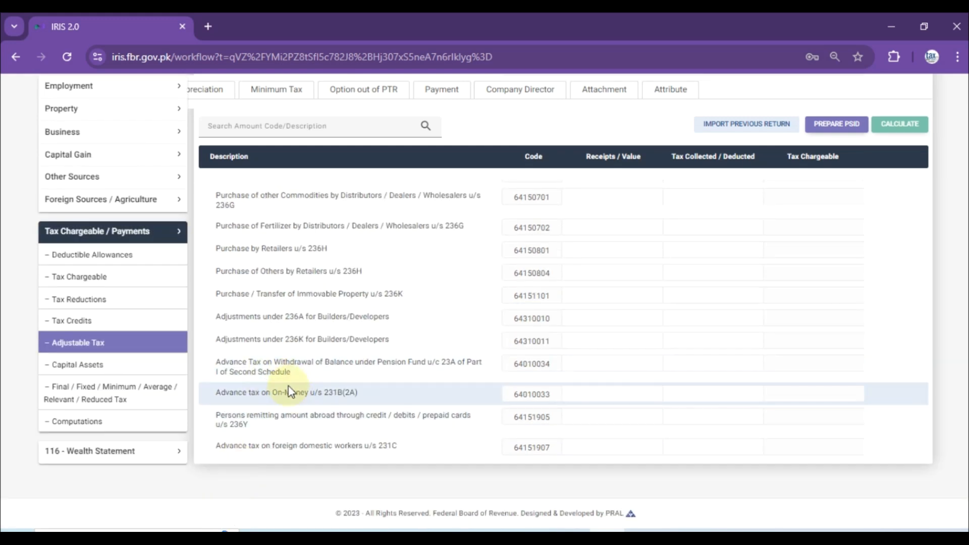
triple_click(306, 411)
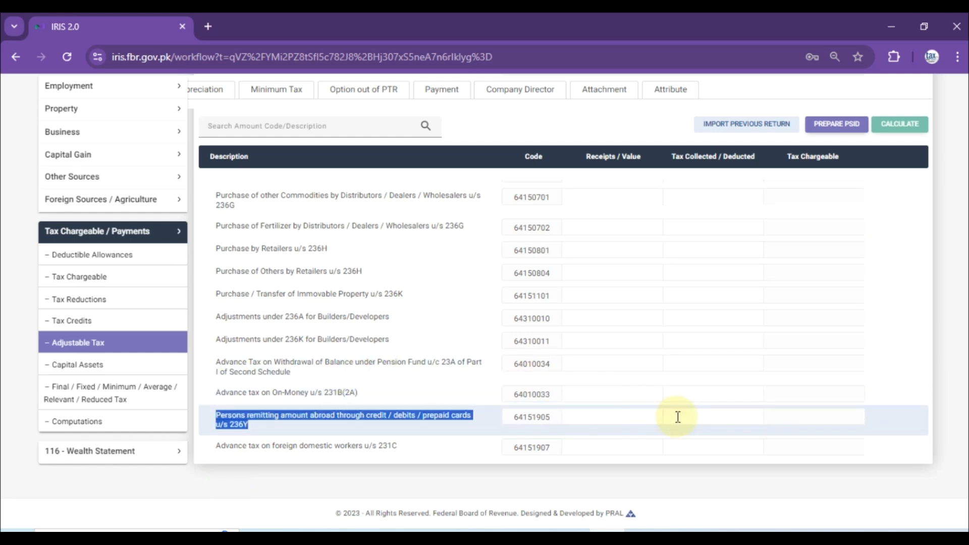
scroll(352, 333, "up", 10)
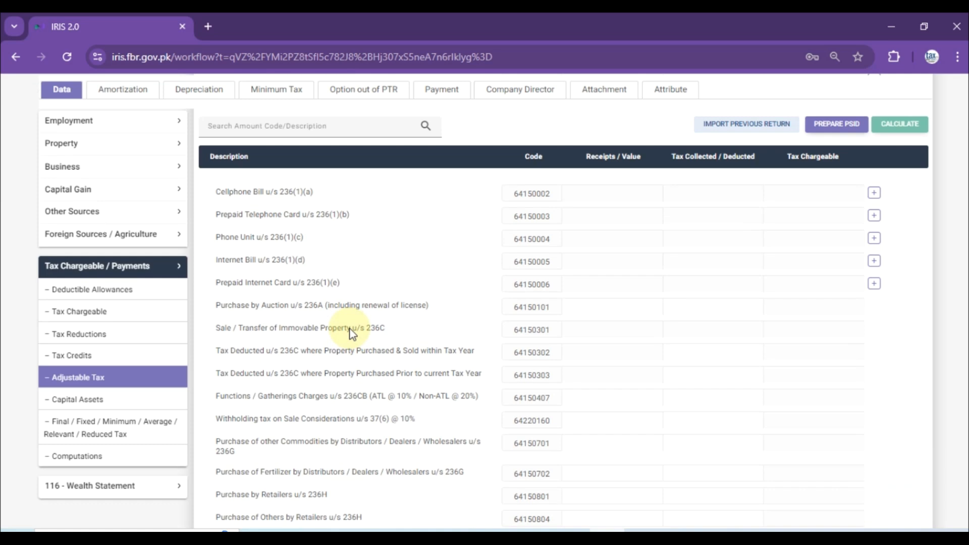
scroll(350, 330, "down", 5)
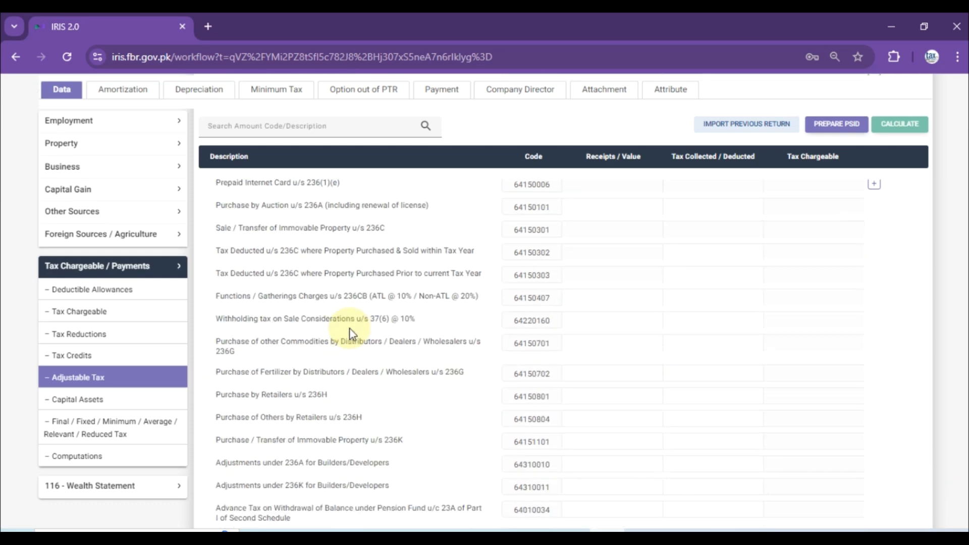
- Enter 500,000 as tax collected / deducted for Purchase / Transfer of Immovable Property u/s 236K, code 64151101
double_click(350, 378)
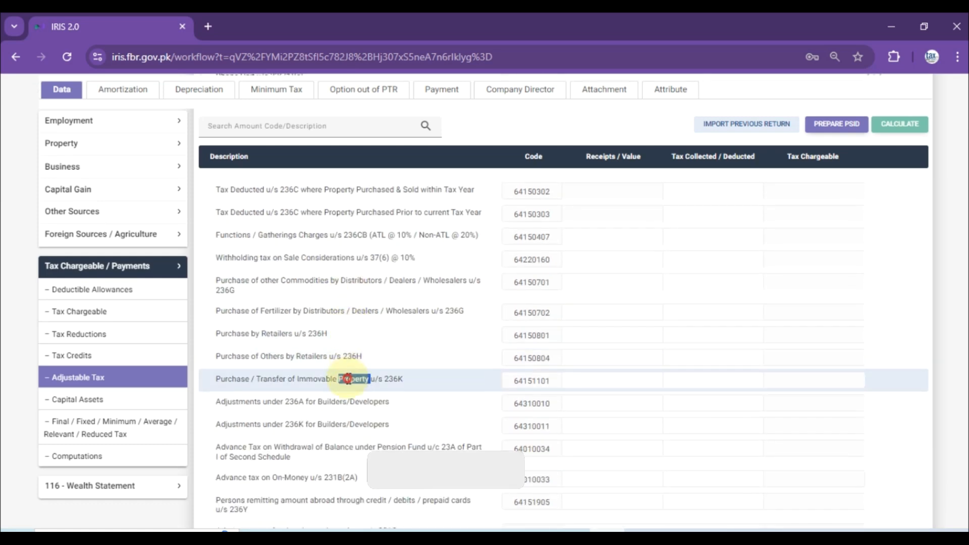
left_click(378, 291)
scroll(391, 343, "down", 3)
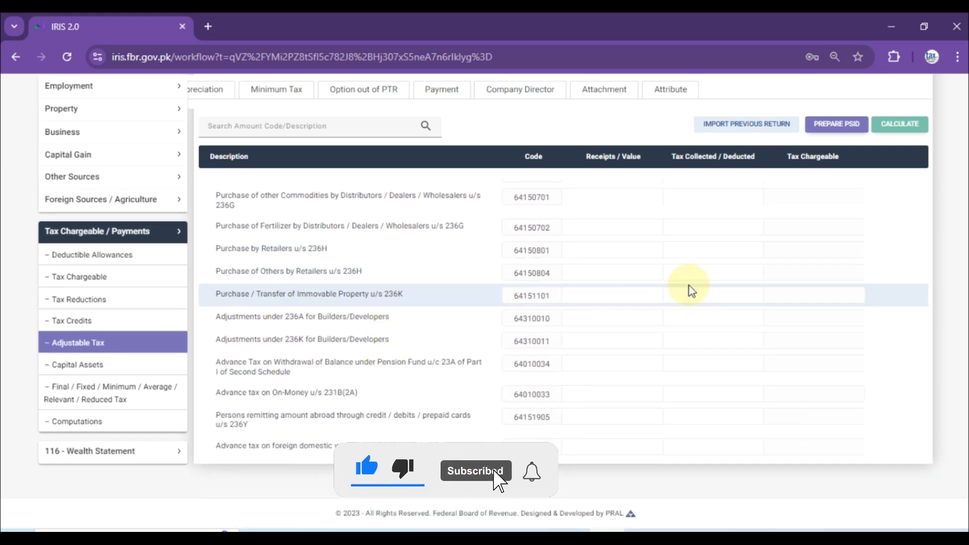
left_click(696, 290)
type("5000000")
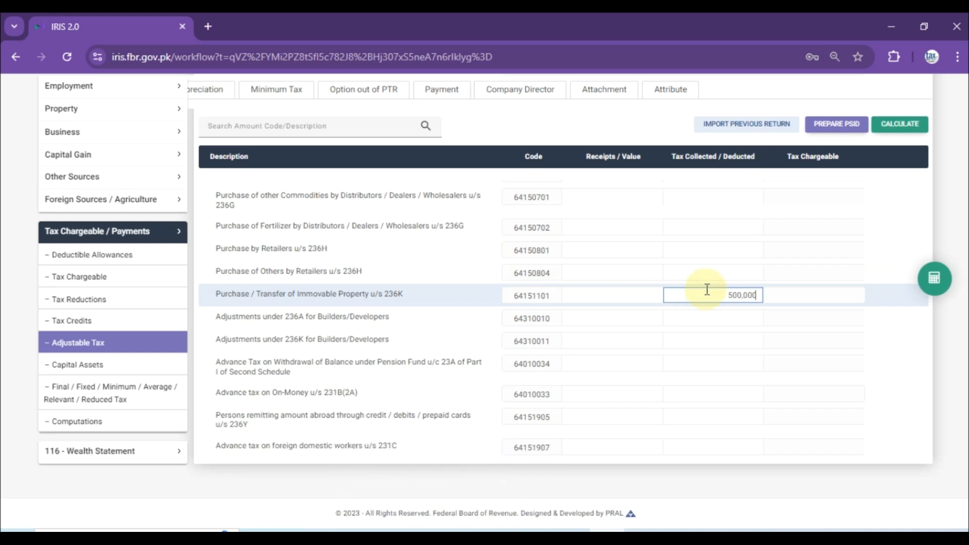
- Recalculate the return and check Income from Other Sources, Withholding Income Tax and Refundable Income Tax under Computations
left_click(934, 278)
left_click(169, 431)
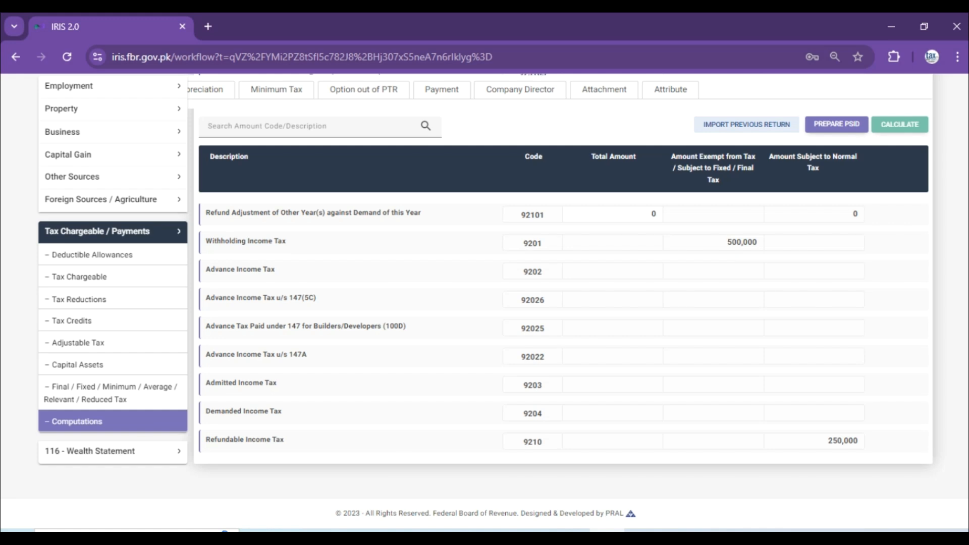
scroll(563, 328, "up", 15)
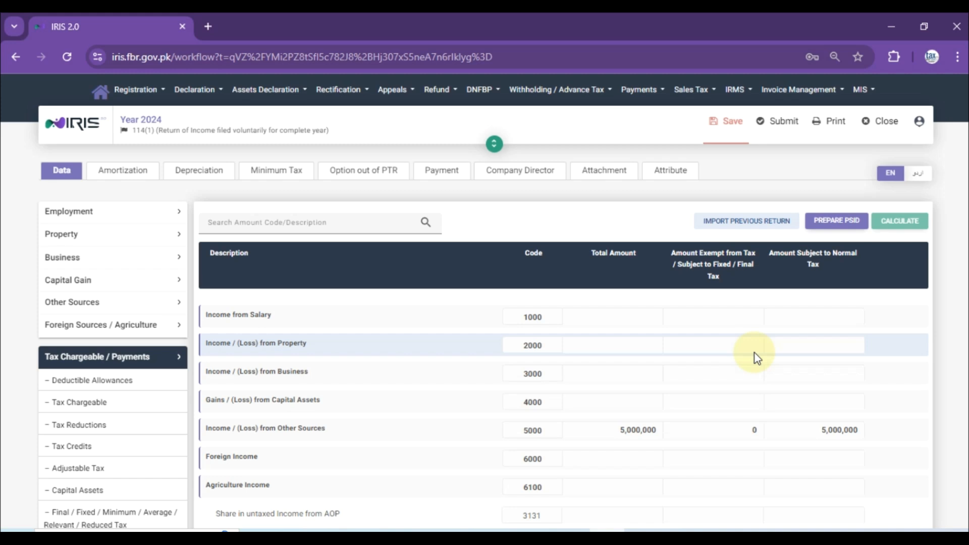
scroll(960, 455, "down", 10)
scroll(959, 469, "down", 3)
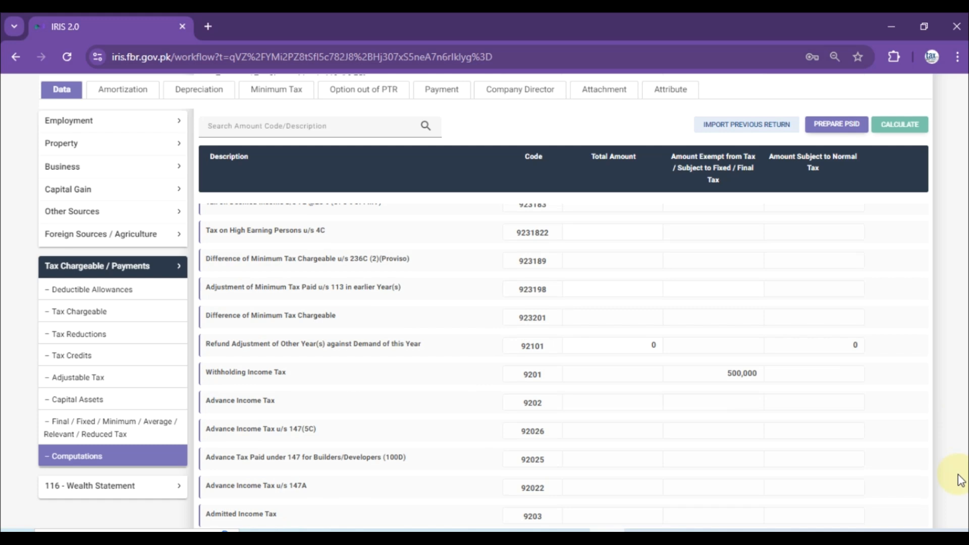
scroll(958, 476, "down", 3)
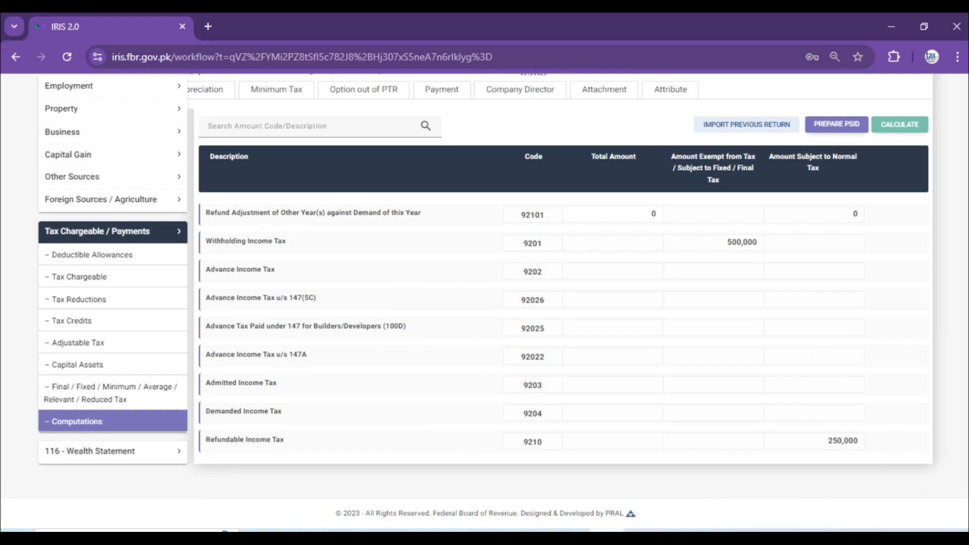
- Review the Computations rows once more, from the Tax Reductions amount down to Refundable Income Tax
mouse_move(607, 530)
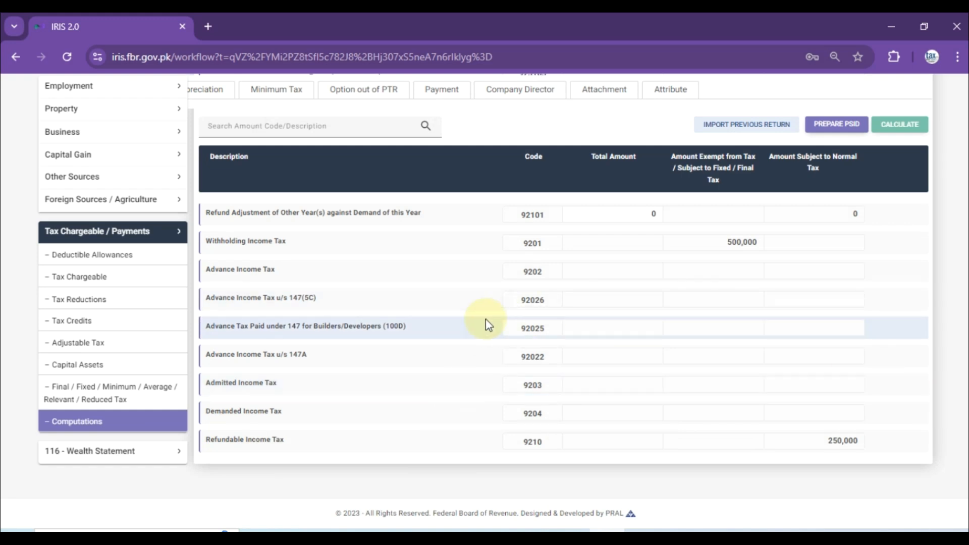
scroll(784, 308, "up", 10)
scroll(788, 313, "up", 3)
scroll(788, 313, "down", 6)
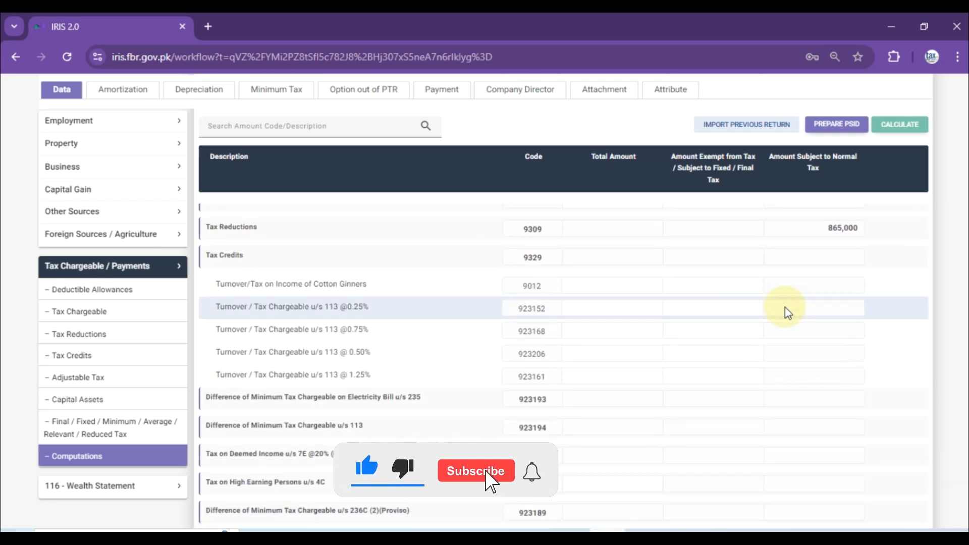
scroll(788, 313, "down", 4)
scroll(788, 313, "down", 4)
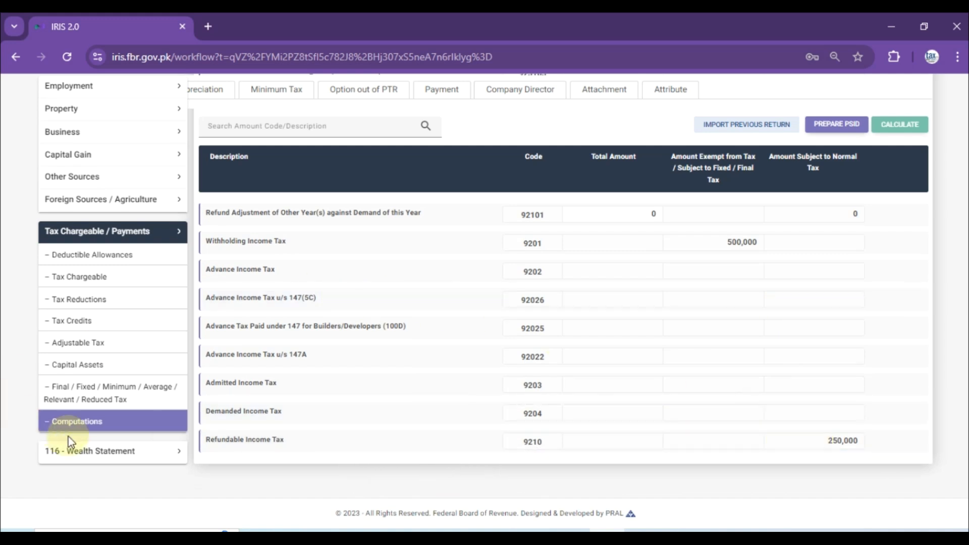
- In the Wealth Statement's Reconciliation of Net Assets, enter 5,000,000 as income declared subject to Normal Tax, code 7031, and recalculate
left_click(77, 454)
left_click(126, 362)
scroll(689, 371, "down", 4)
scroll(741, 305, "up", 1)
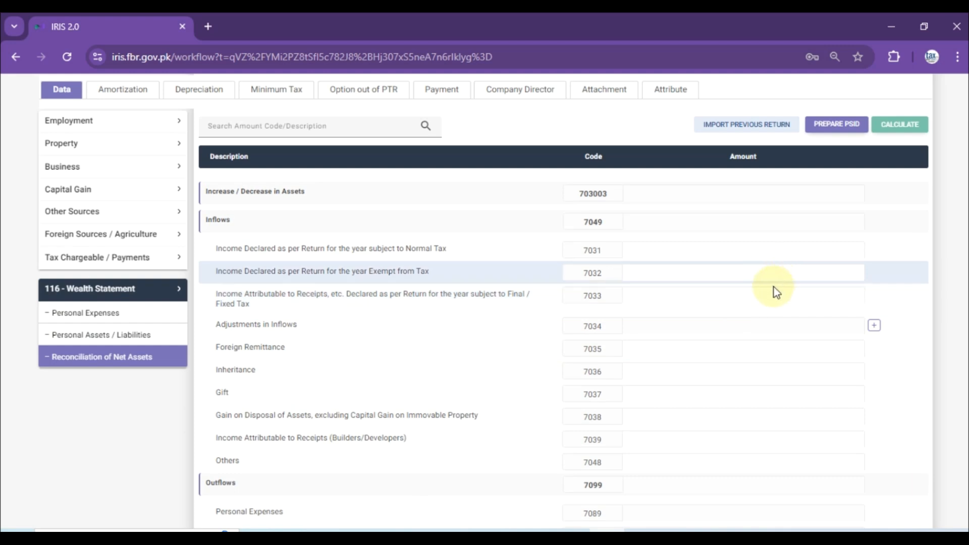
left_click(765, 249)
type("5,000,000")
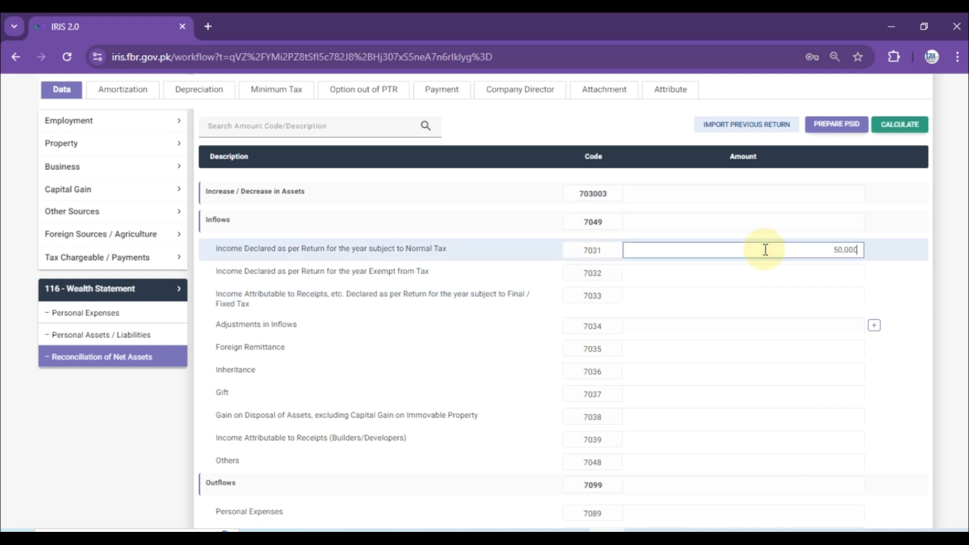
left_click(898, 119)
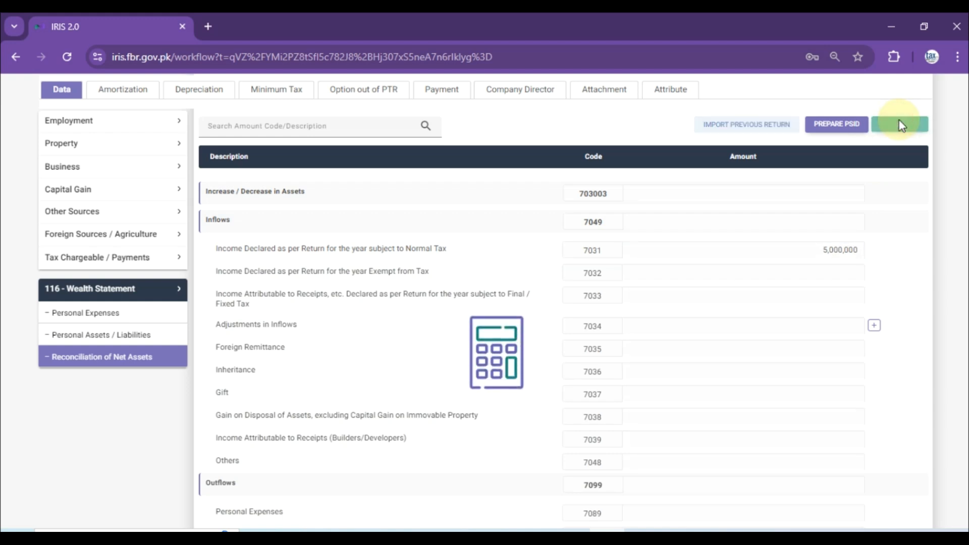
- Enter 250,000 for Other Personal / Household Expenses, code 7087, under Personal Expenses and recalculate
left_click(126, 315)
scroll(598, 328, "down", 2)
scroll(597, 326, "up", 5)
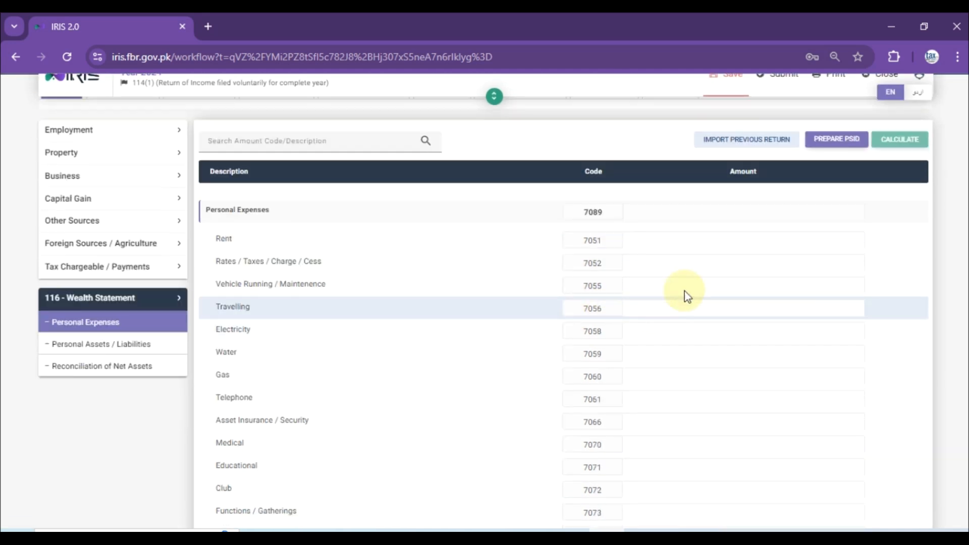
left_click(728, 262)
scroll(729, 262, "down", 3)
left_click(722, 427)
type("2500000")
key("BackSpace")
left_click(896, 127)
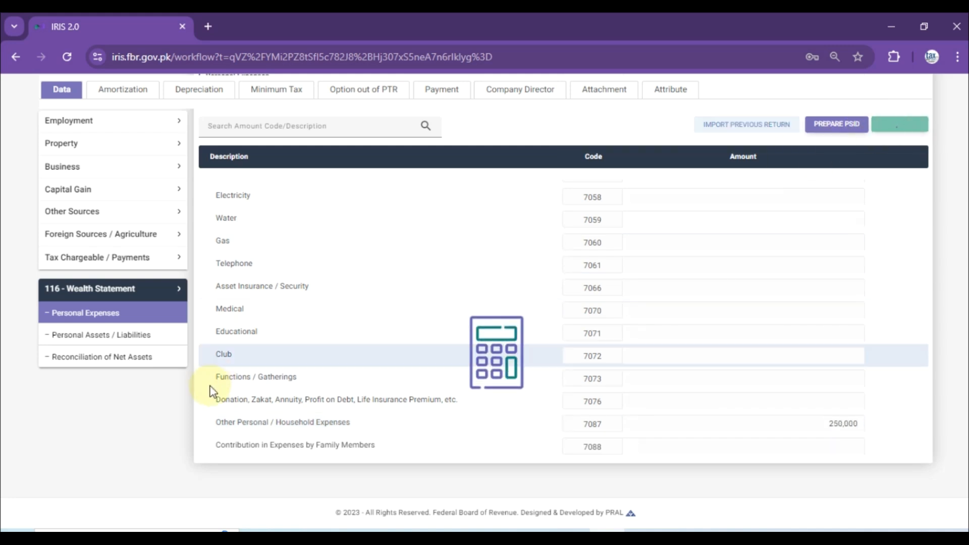
- Check the declared inflow in Reconciliation of Net Assets against the household expense amount under Personal Expenses
left_click(130, 359)
scroll(716, 334, "up", 1)
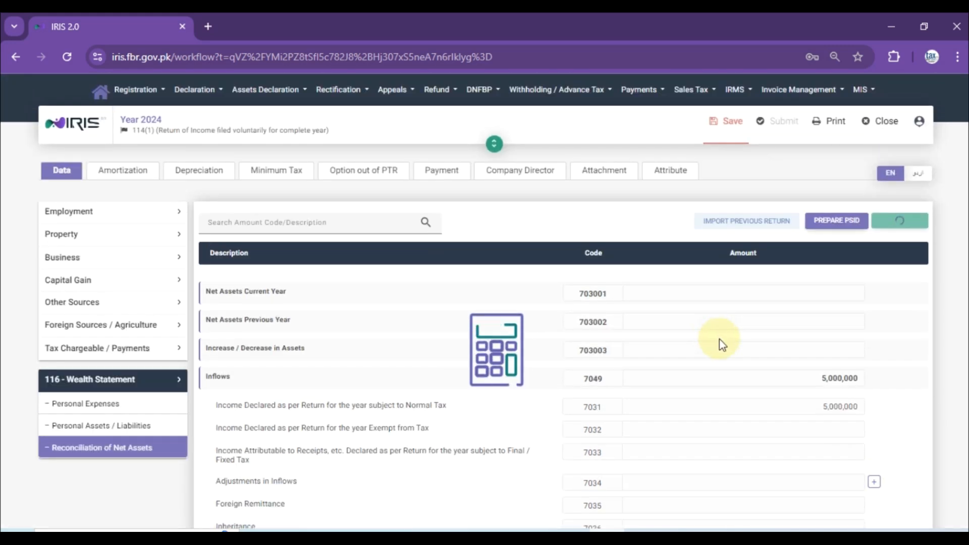
left_click(773, 406)
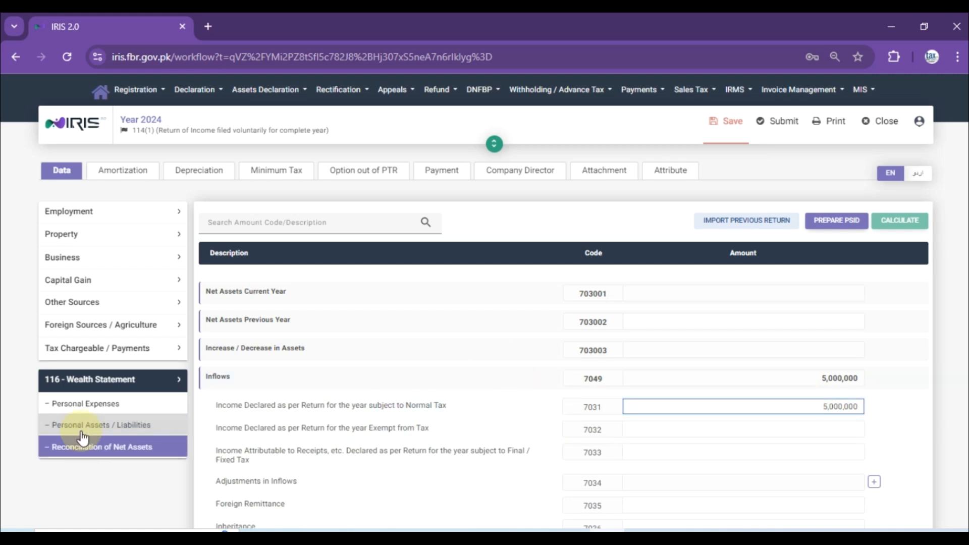
left_click(112, 404)
scroll(546, 347, "down", 5)
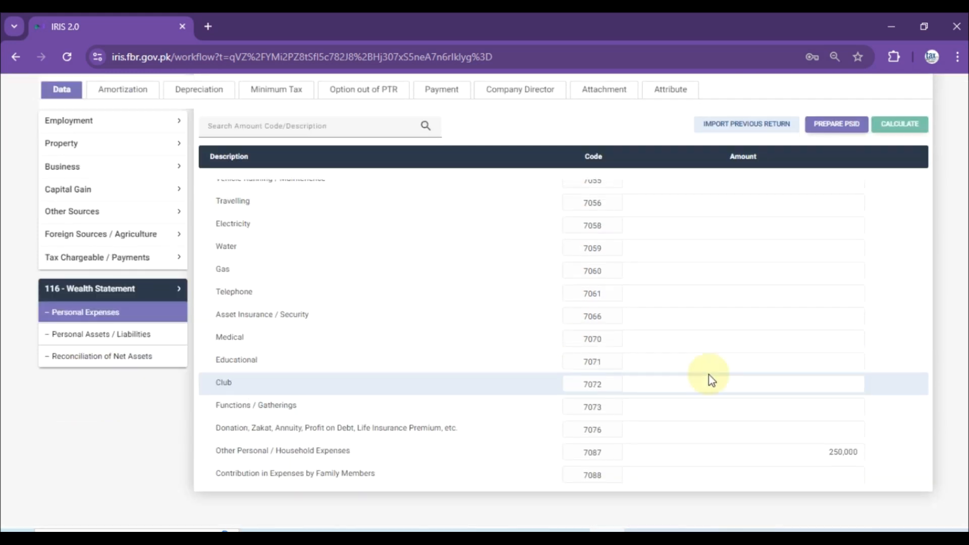
double_click(822, 424)
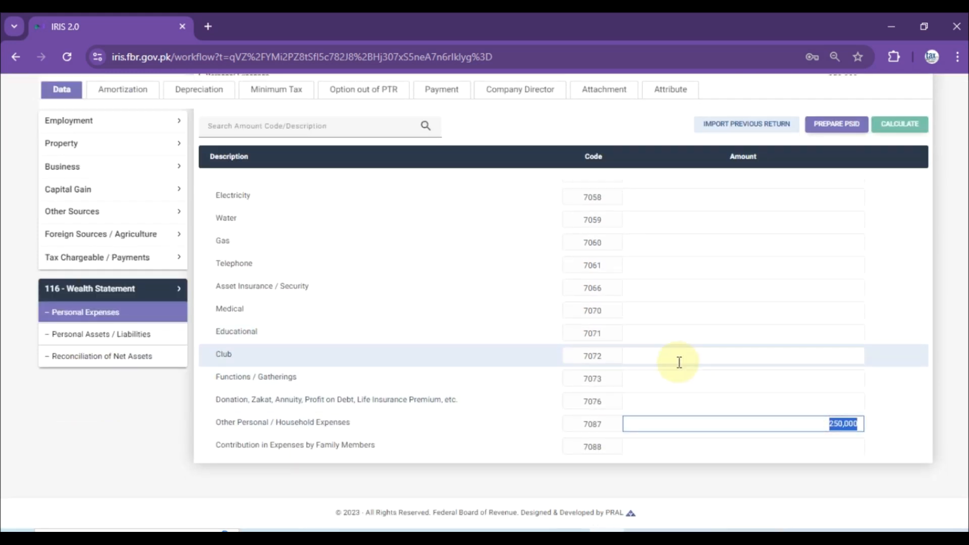
scroll(677, 361, "up", 5)
left_click(128, 448)
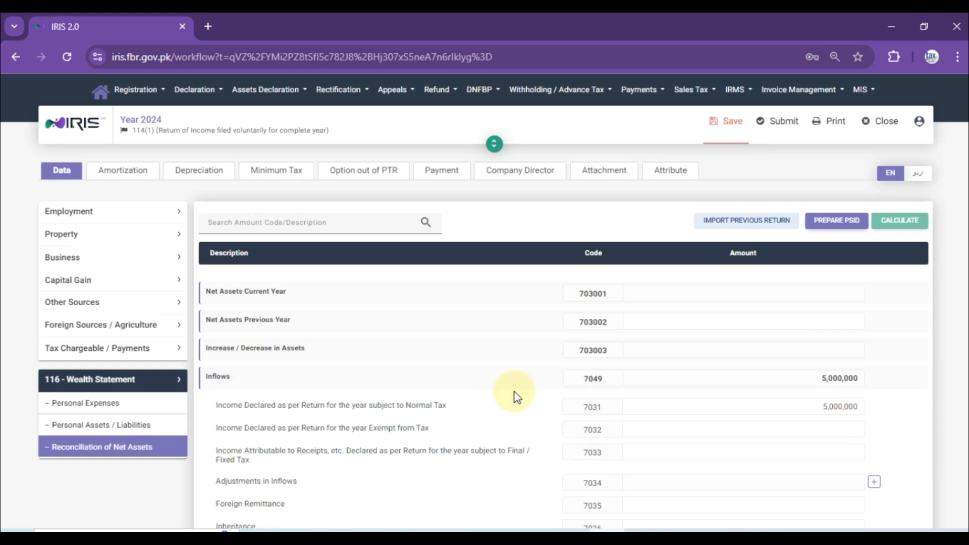
- Open Personal Assets / Liabilities in the Wealth Statement and look through its asset and liability rows
left_click(115, 424)
scroll(678, 343, "down", 6)
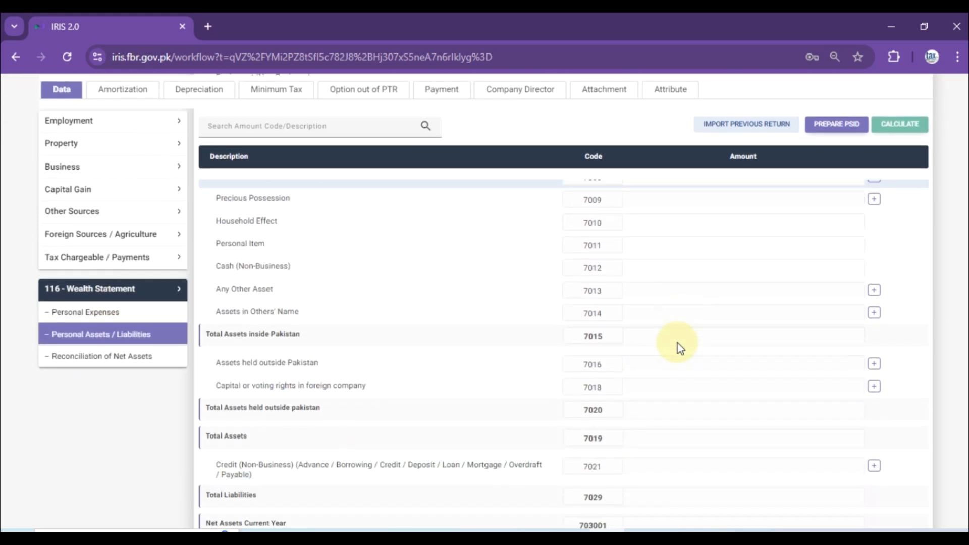
scroll(678, 343, "up", 7)
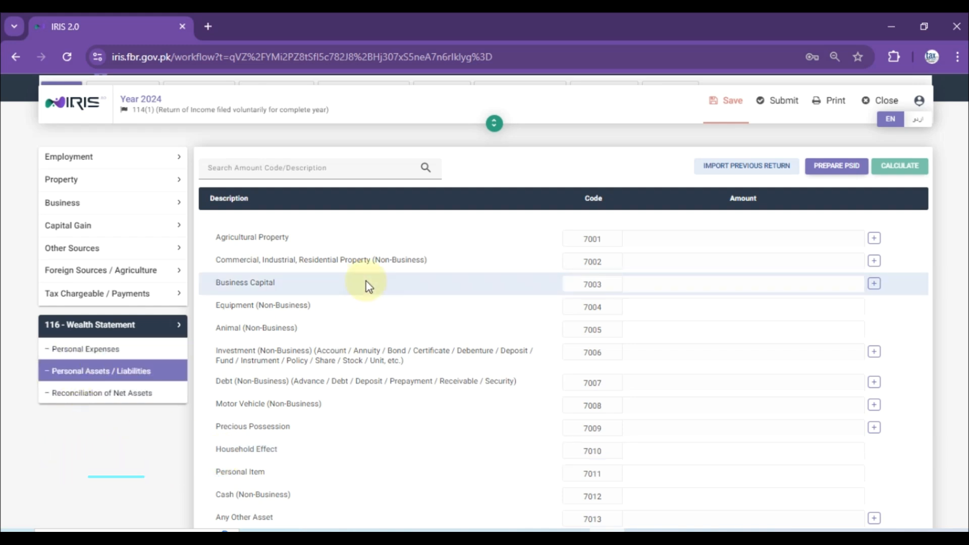
scroll(368, 285, "up", 1)
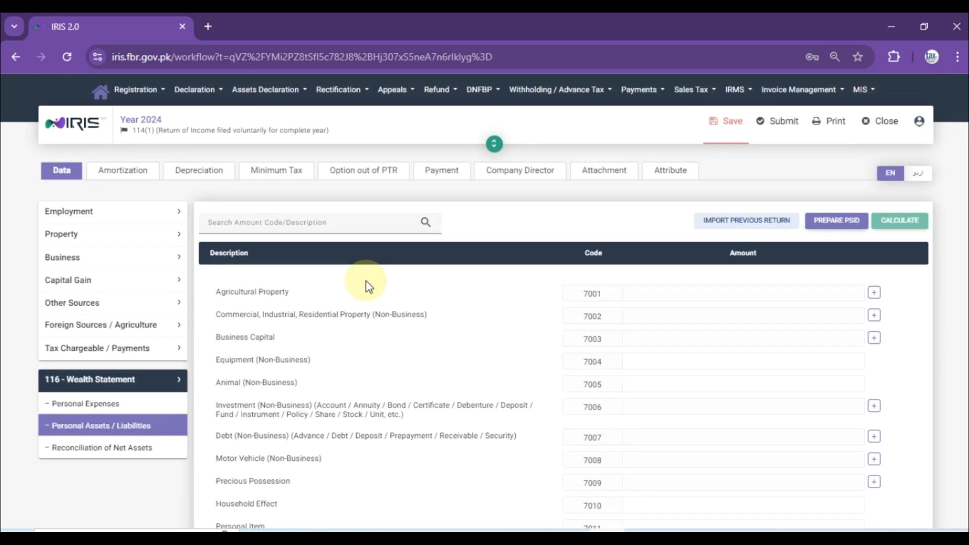